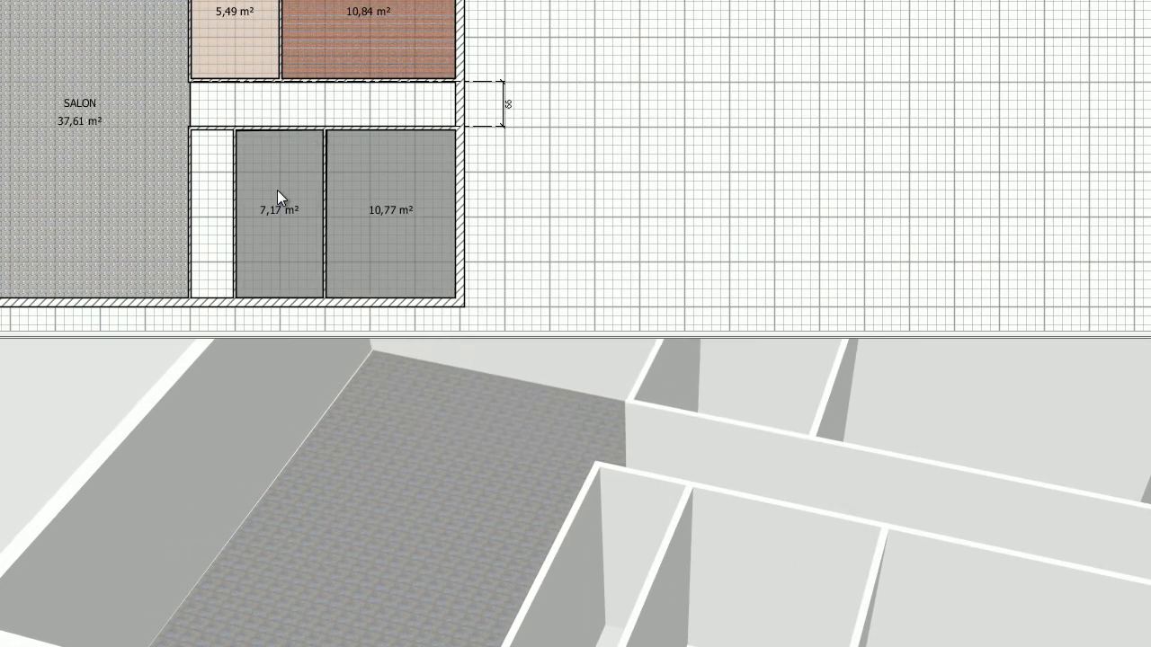
Name the 7,17 m² room "Chambre Bébé" and give its floor the "Sol - Carreaux gris" texture
double_click(376, 235)
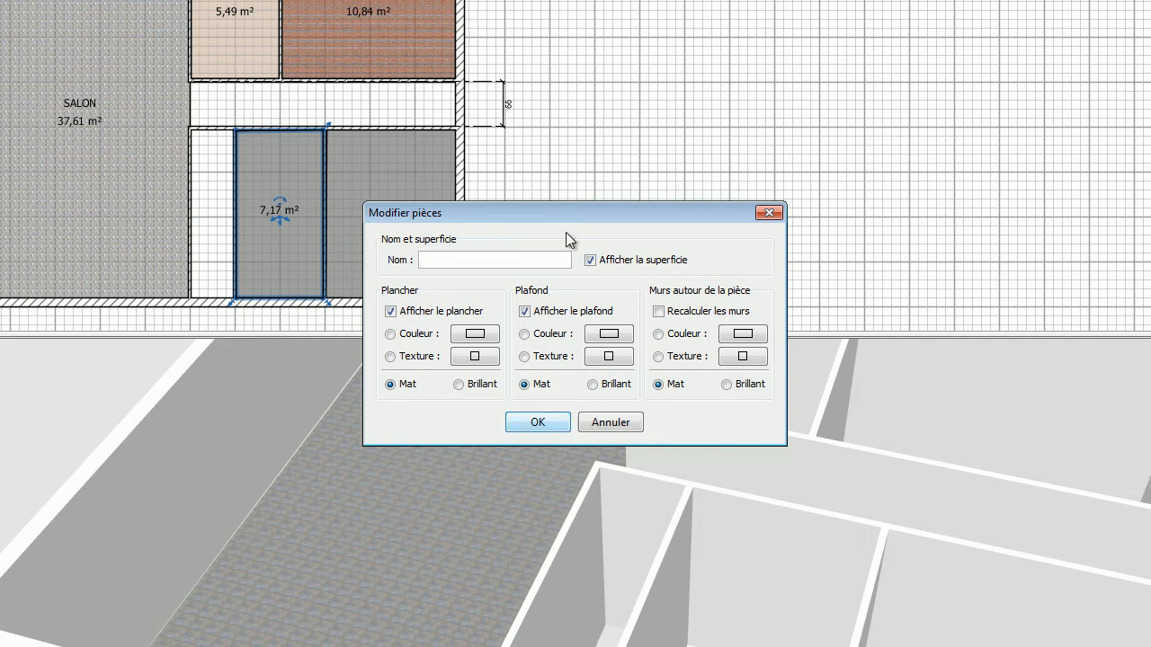
type("Chambre Bébé")
left_click(421, 357)
left_click(474, 357)
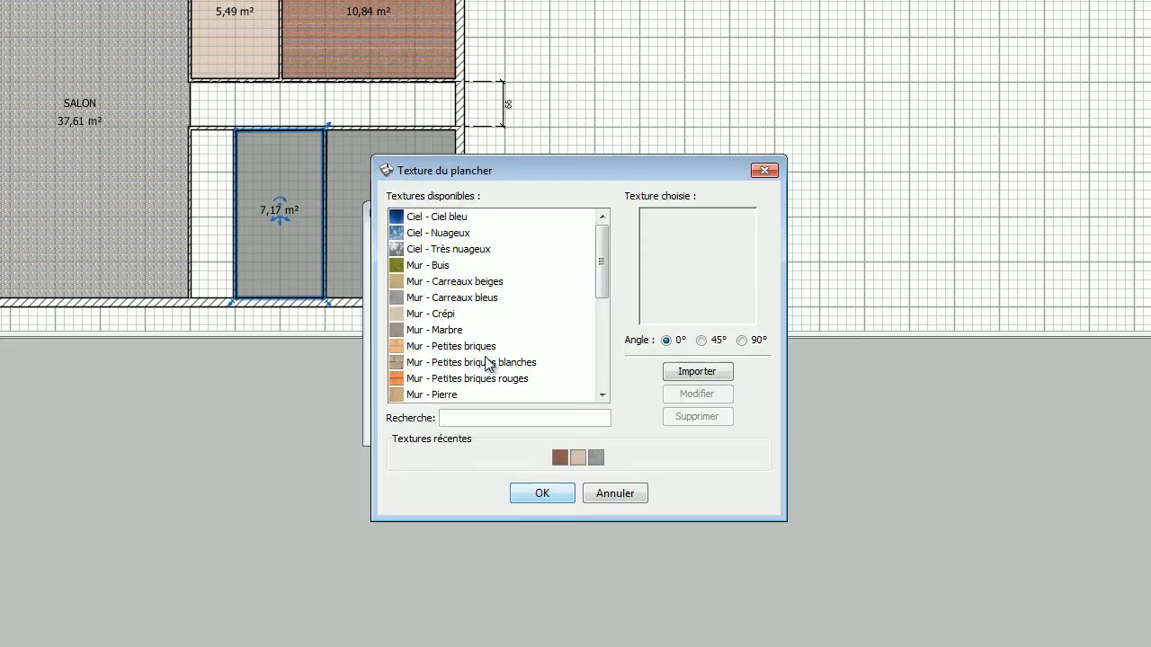
scroll(428, 351, "down", 3)
scroll(428, 351, "down", 3)
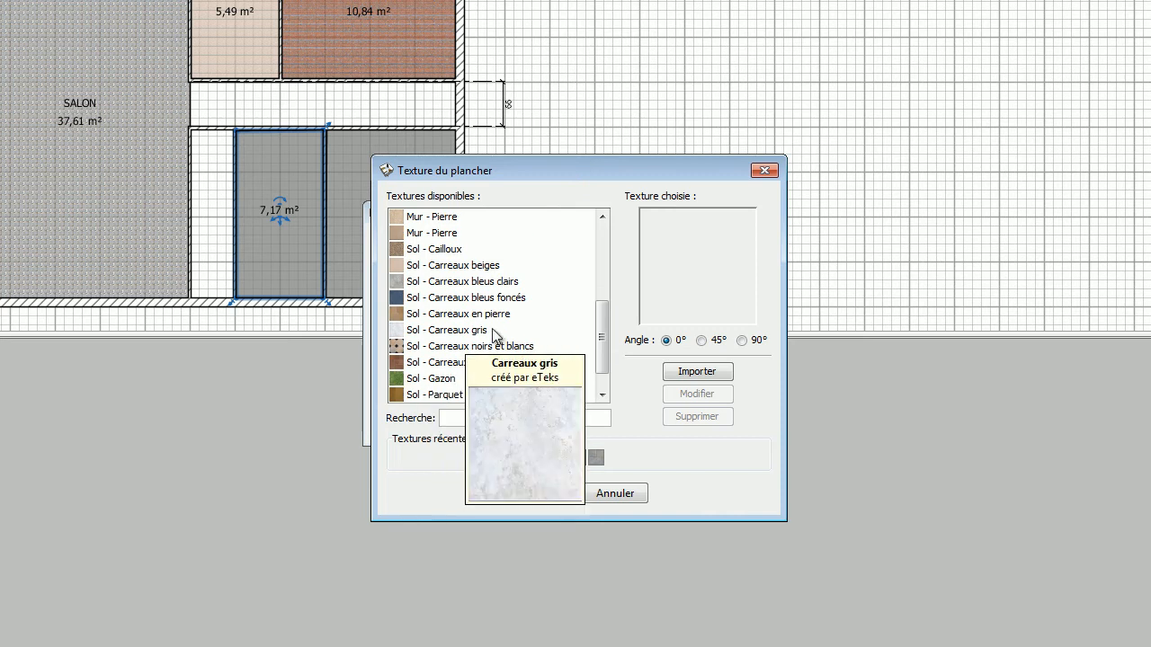
left_click(497, 331)
left_click(541, 491)
left_click(537, 421)
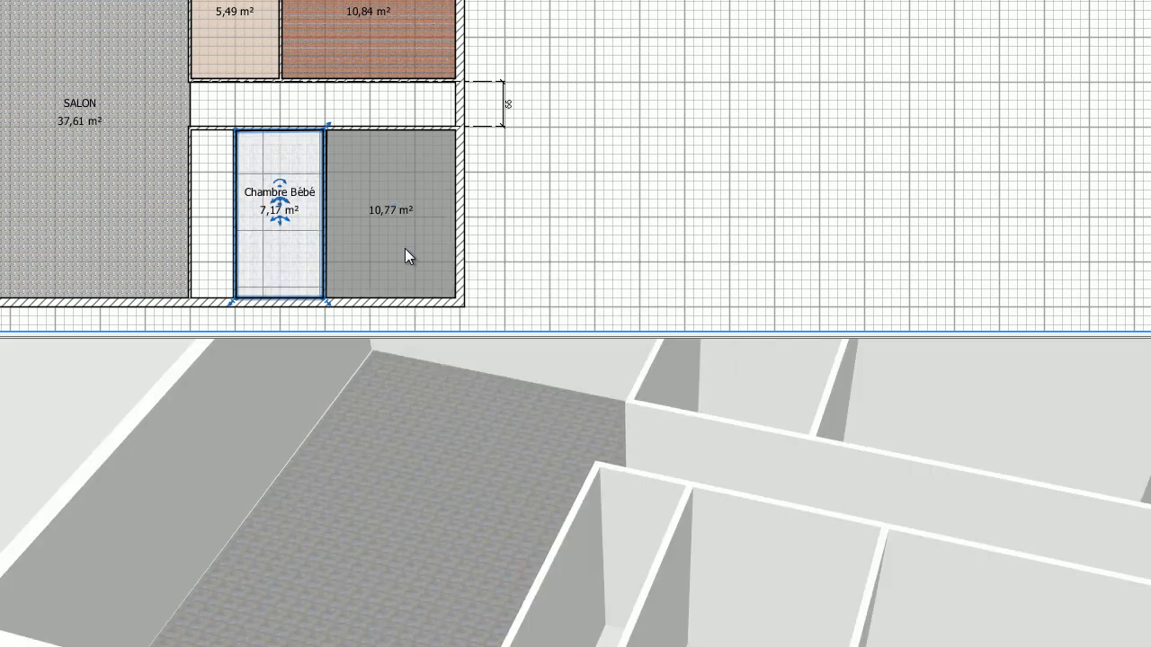
Name the 10,77 m² room "Chambre n°2" and give its floor the recently used reddish-brown texture of Chambre n°1
double_click(405, 251)
type("Chambre n°2")
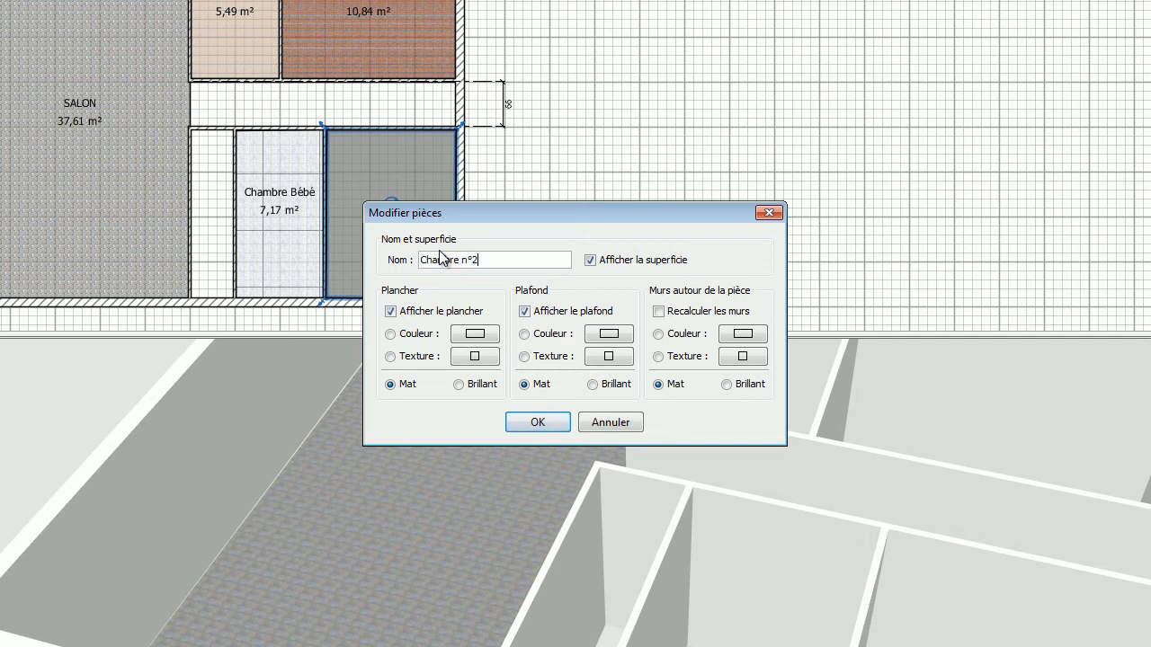
left_click(431, 357)
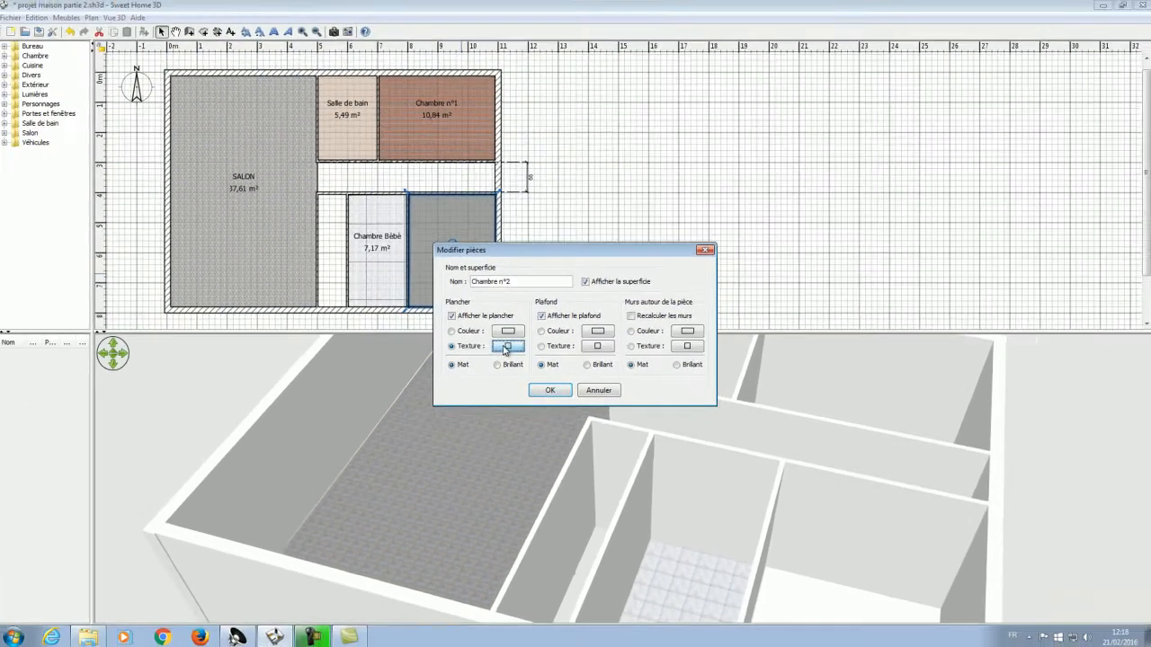
left_click(506, 347)
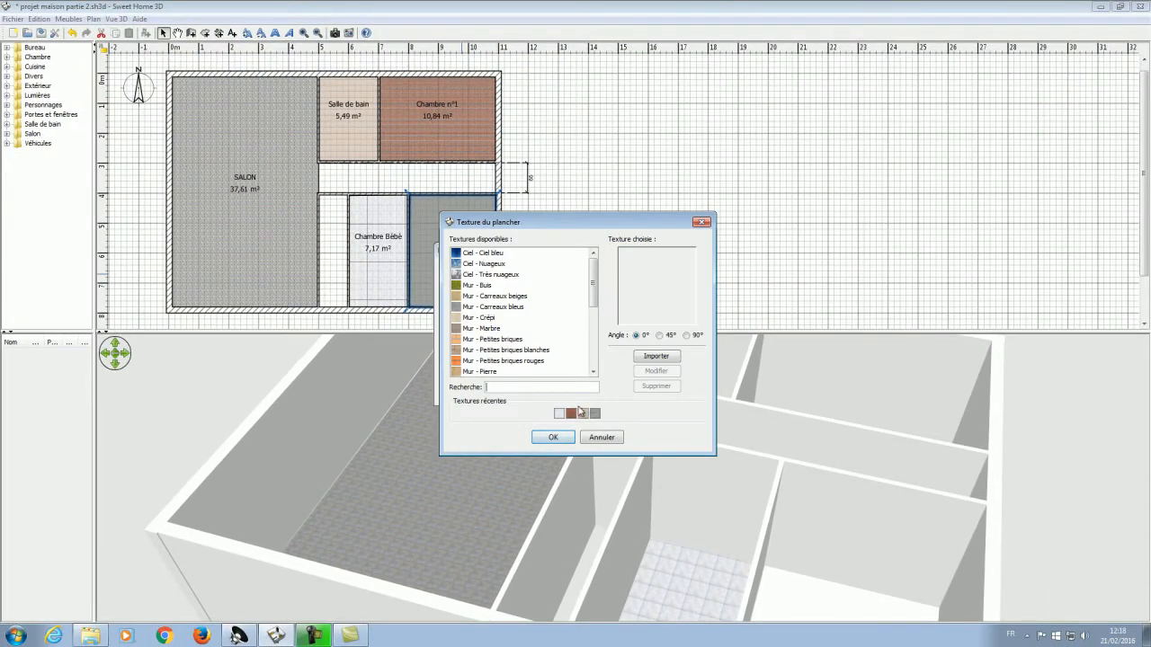
left_click(572, 413)
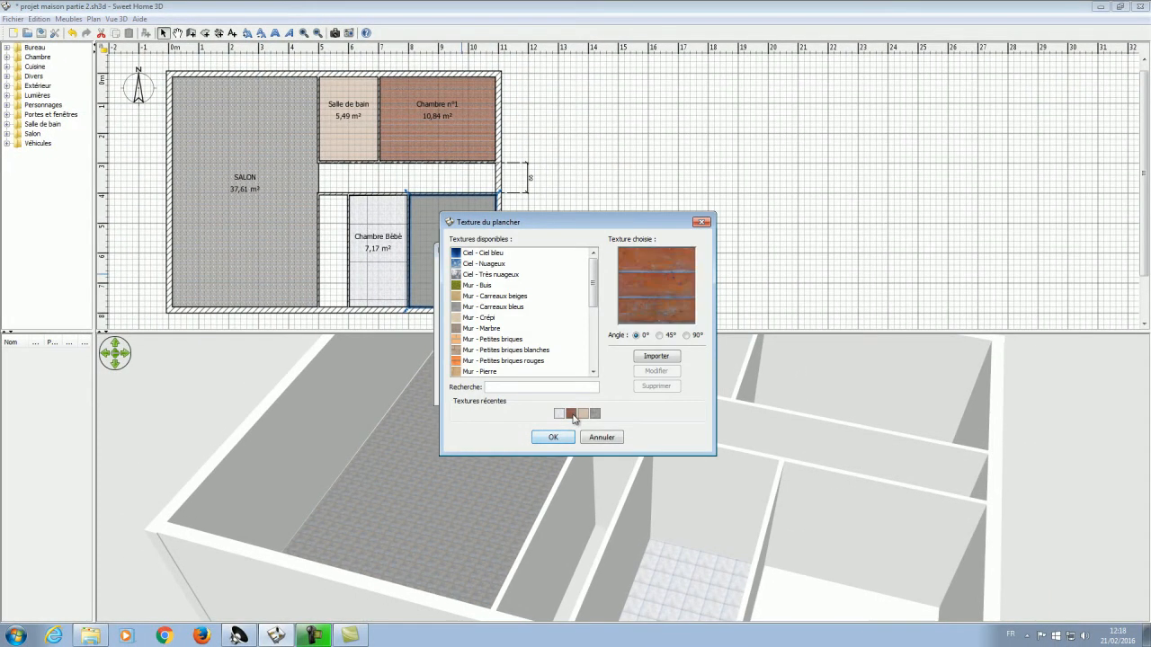
left_click(553, 437)
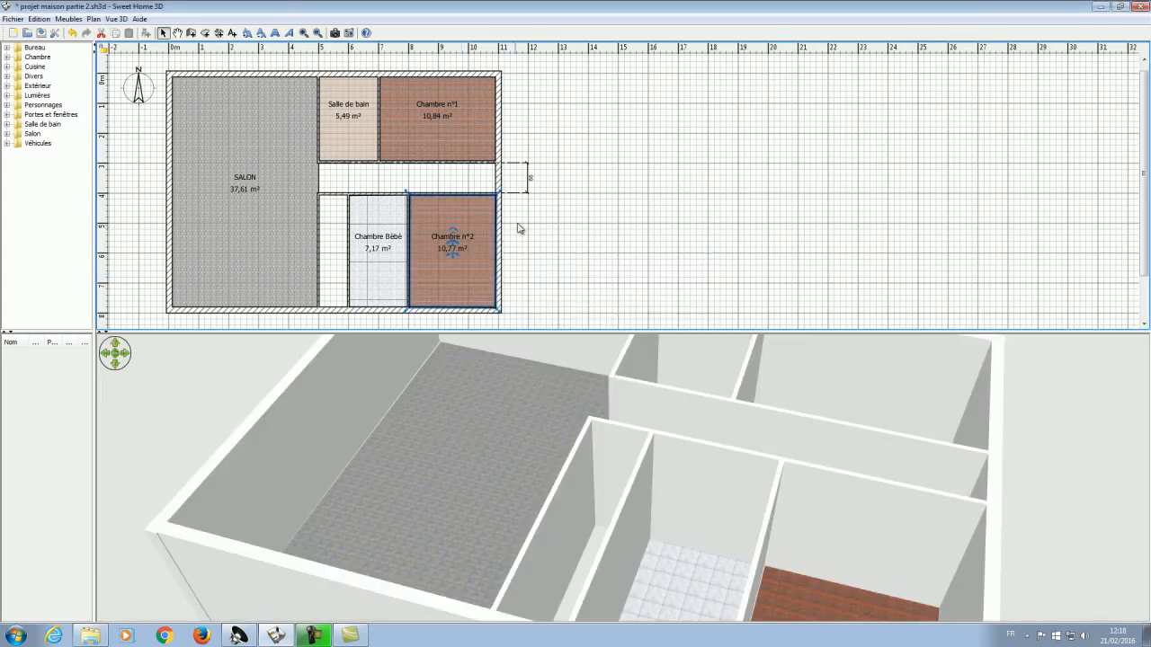
Draw a four-cornered room of about 5,8 m² over the corridor between the upper and lower rooms
left_click(205, 33)
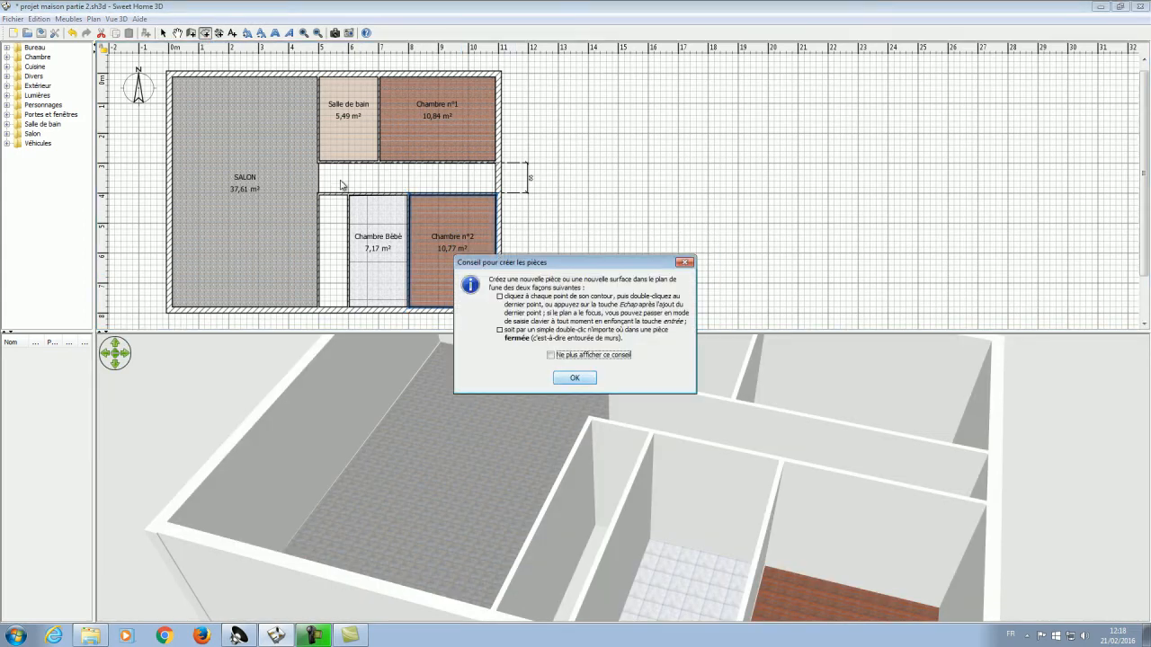
left_click(575, 375)
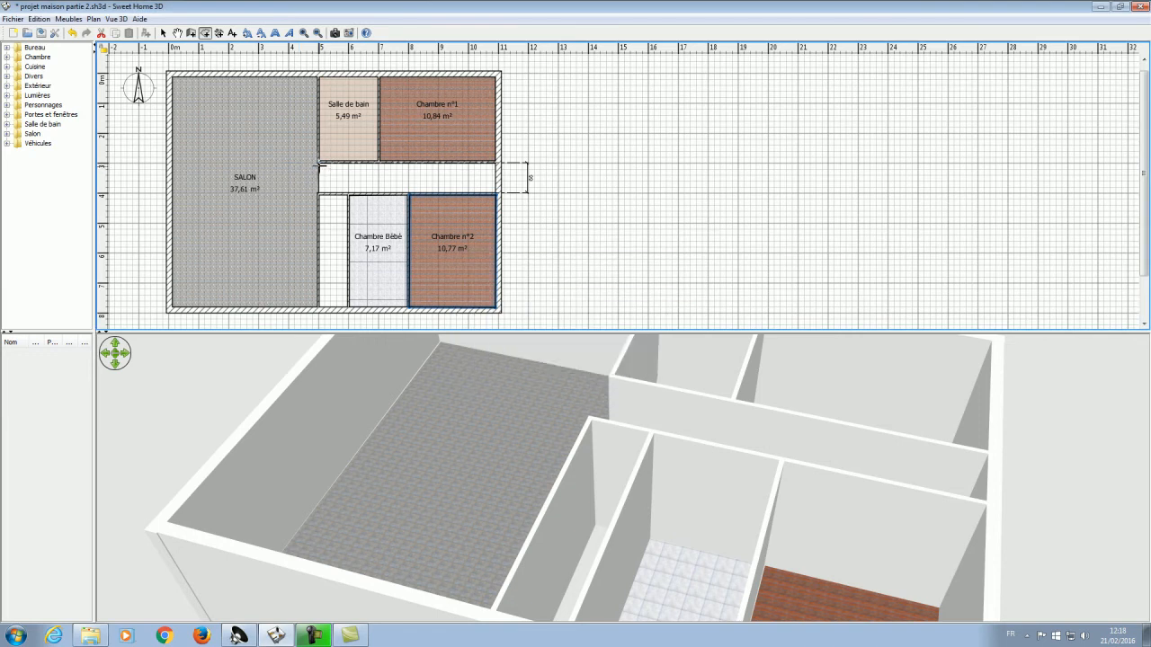
left_click(317, 164)
left_click(495, 164)
left_click(495, 192)
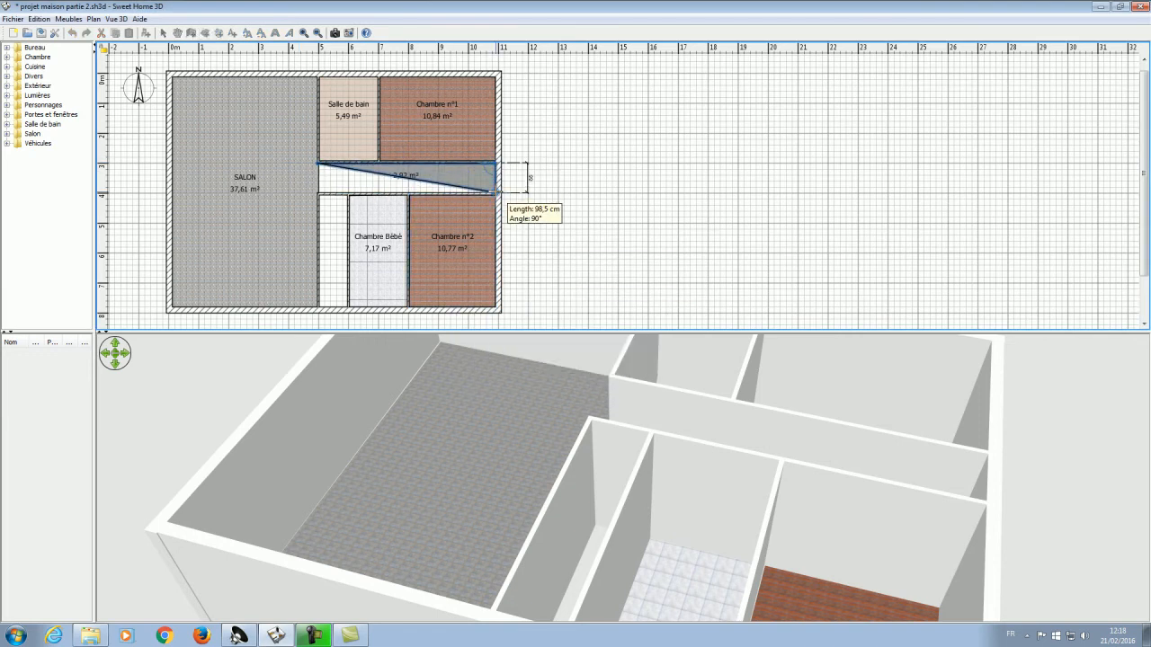
left_click(318, 192)
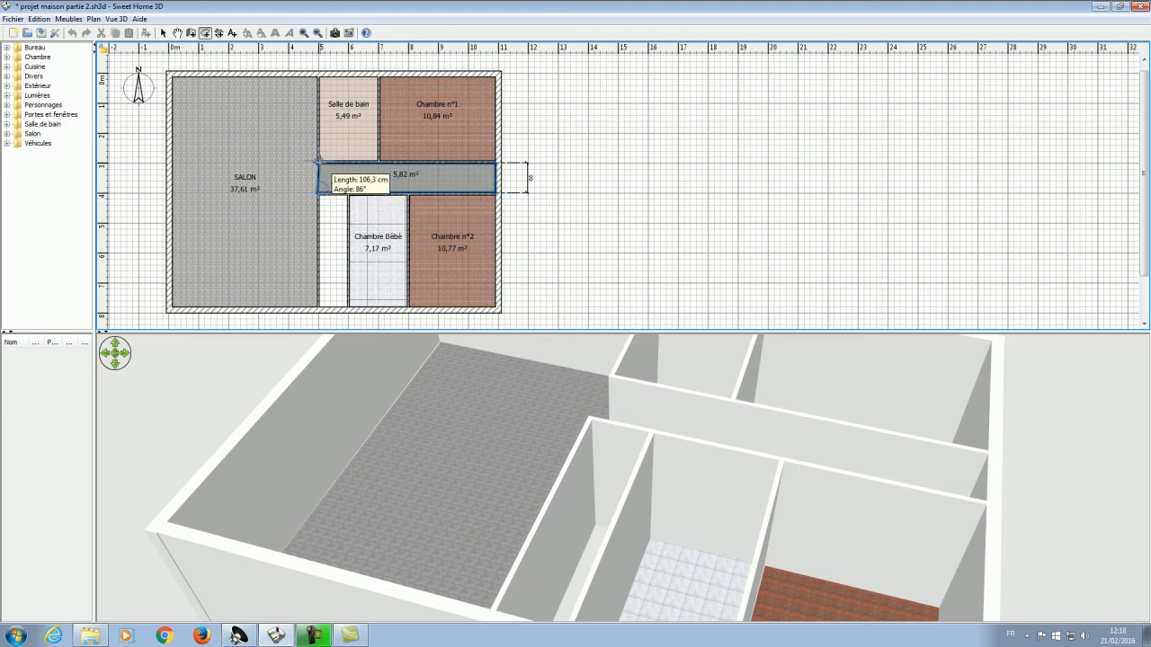
double_click(317, 164)
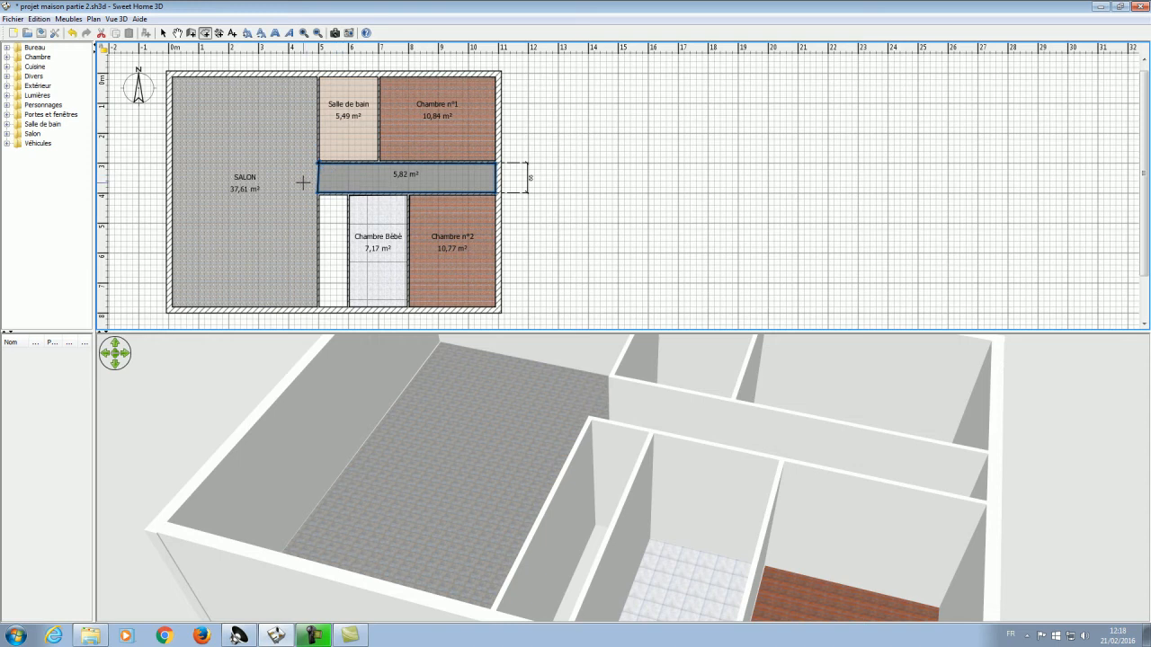
left_click(318, 163)
key("Escape")
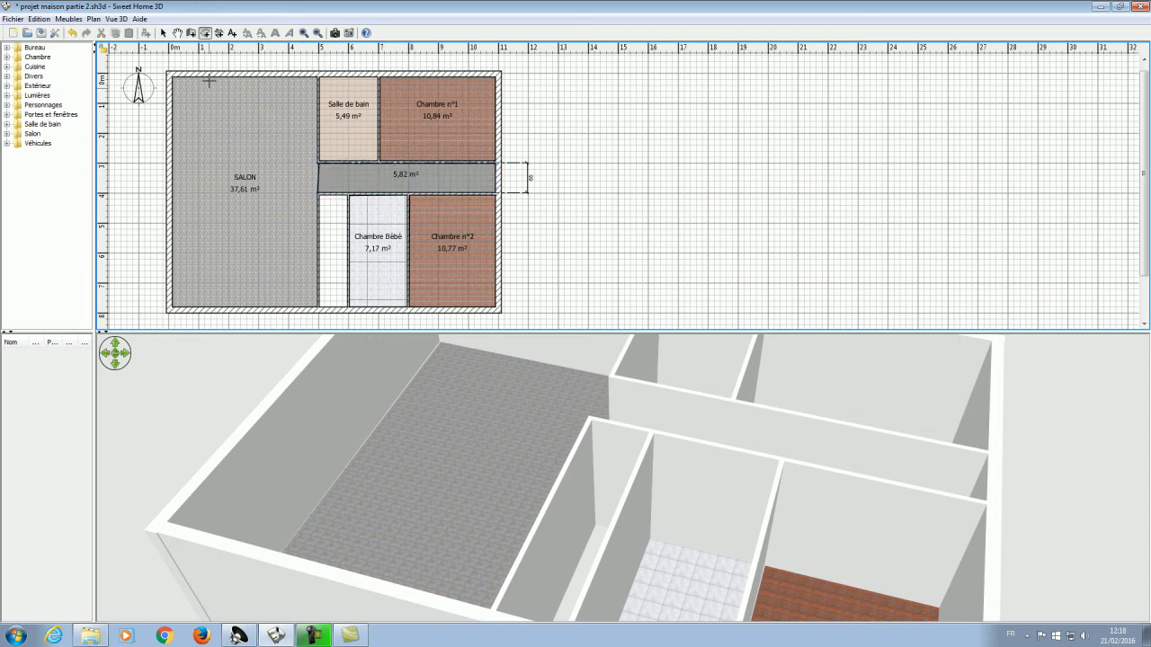
Name the corridor room "Couloir" and give its floor the same grey tile texture as the salon
left_click(163, 32)
double_click(404, 174)
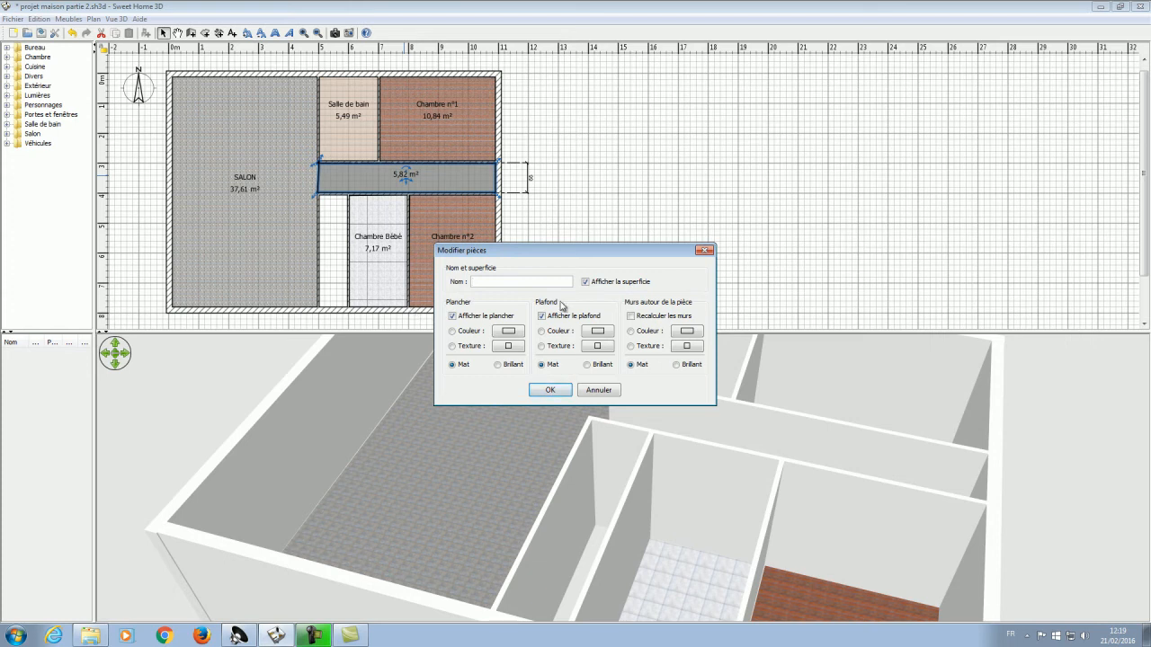
type("C")
left_click(475, 346)
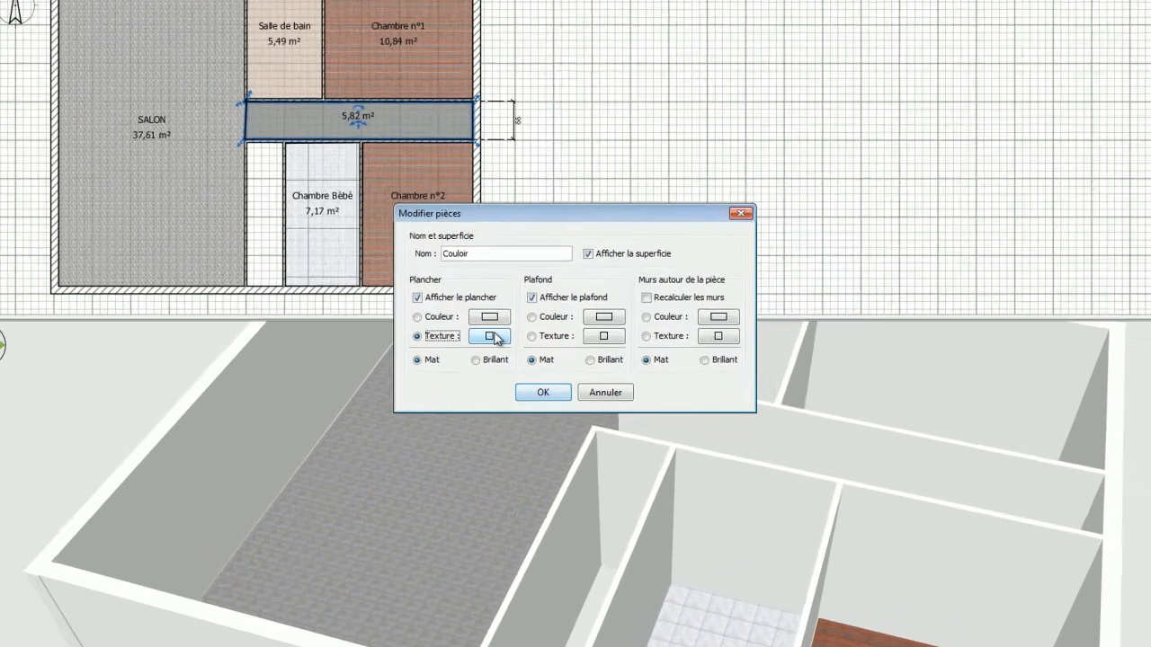
left_click(511, 346)
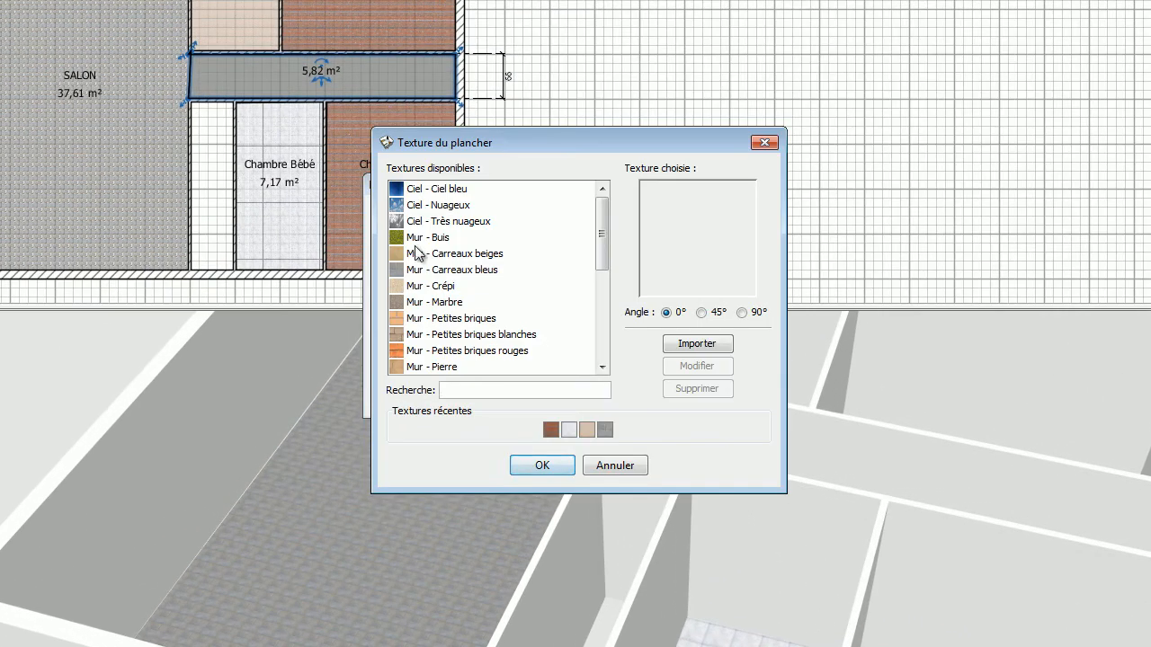
left_click(502, 306)
left_click(542, 464)
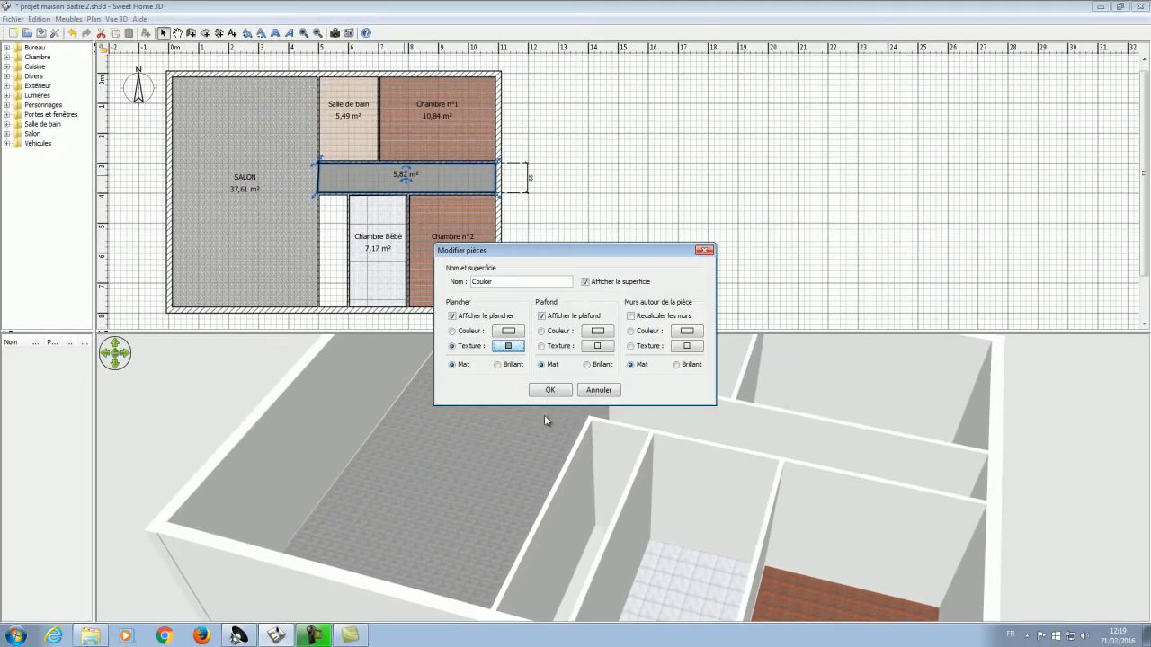
left_click(550, 392)
Move the corridor room's upper-left corner to straighten its edge along the salon and align it with the wall
left_click(276, 200)
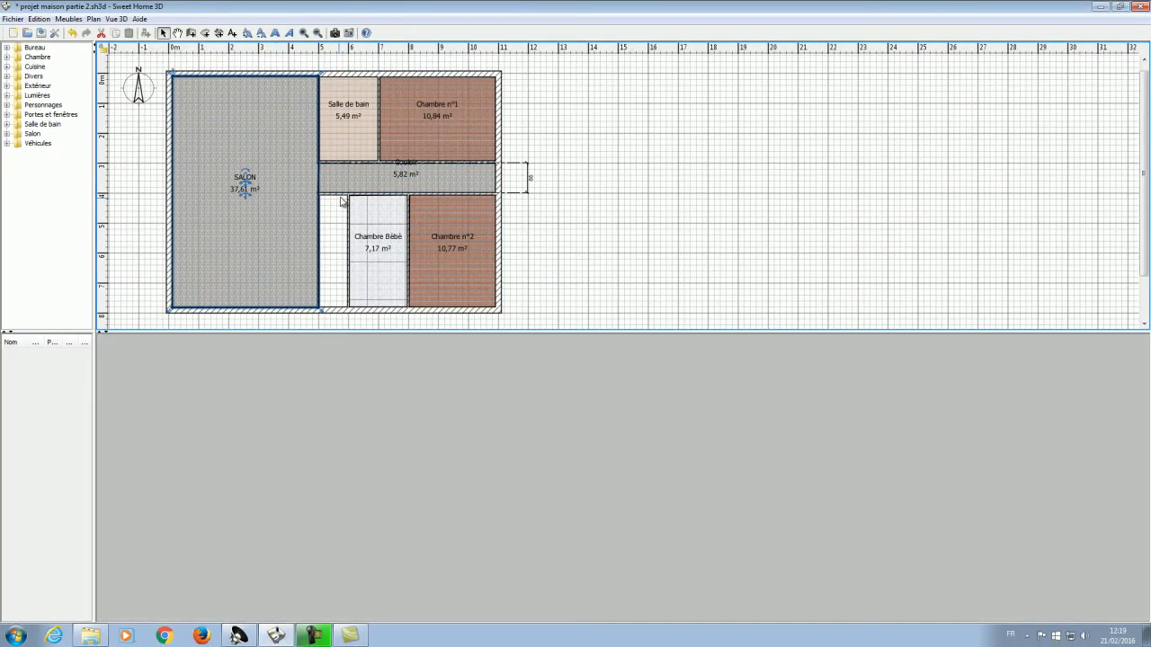
left_click(350, 179)
left_click_drag(319, 162, 318, 162)
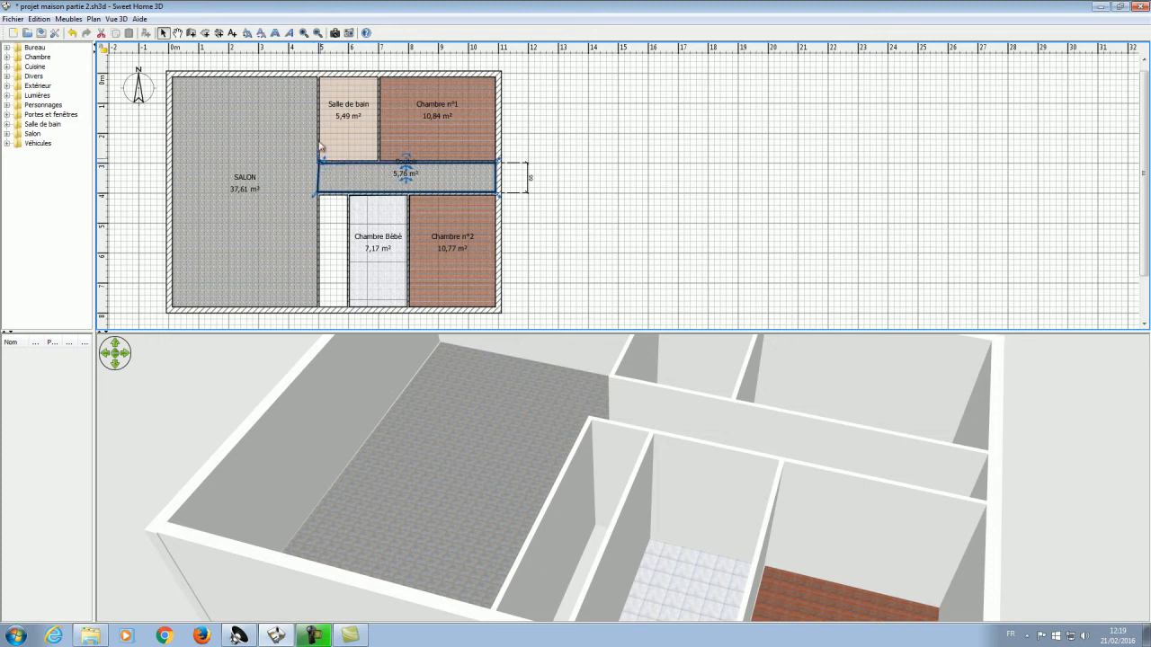
left_click(305, 33)
left_click(305, 33)
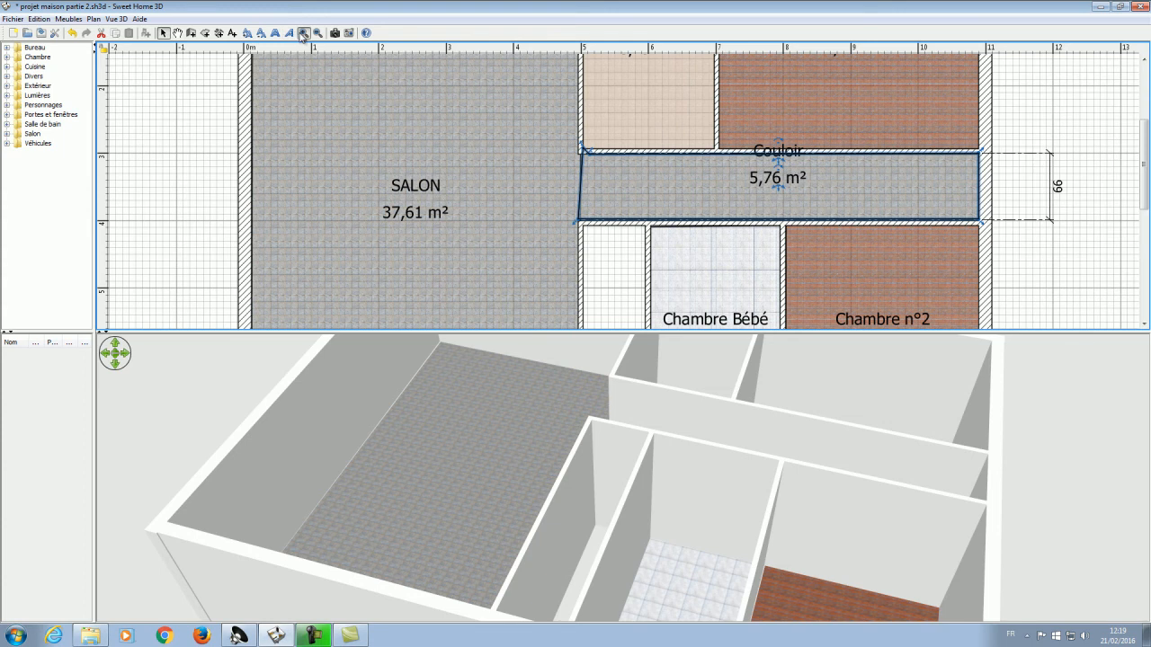
left_click(305, 33)
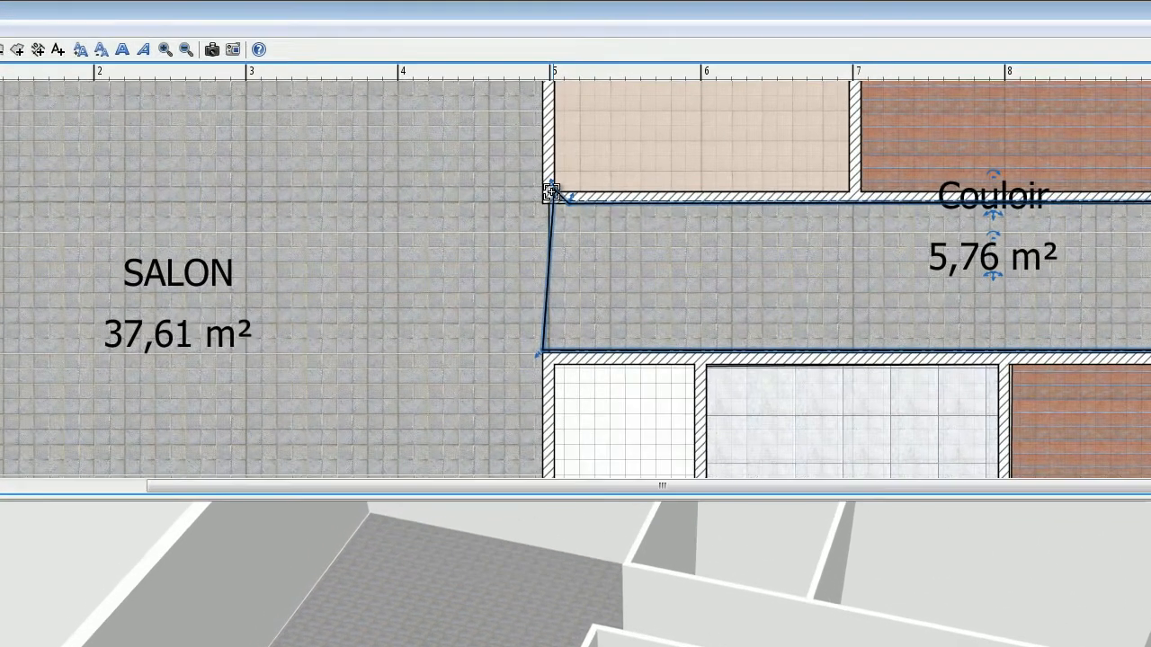
left_click_drag(550, 174, 541, 195)
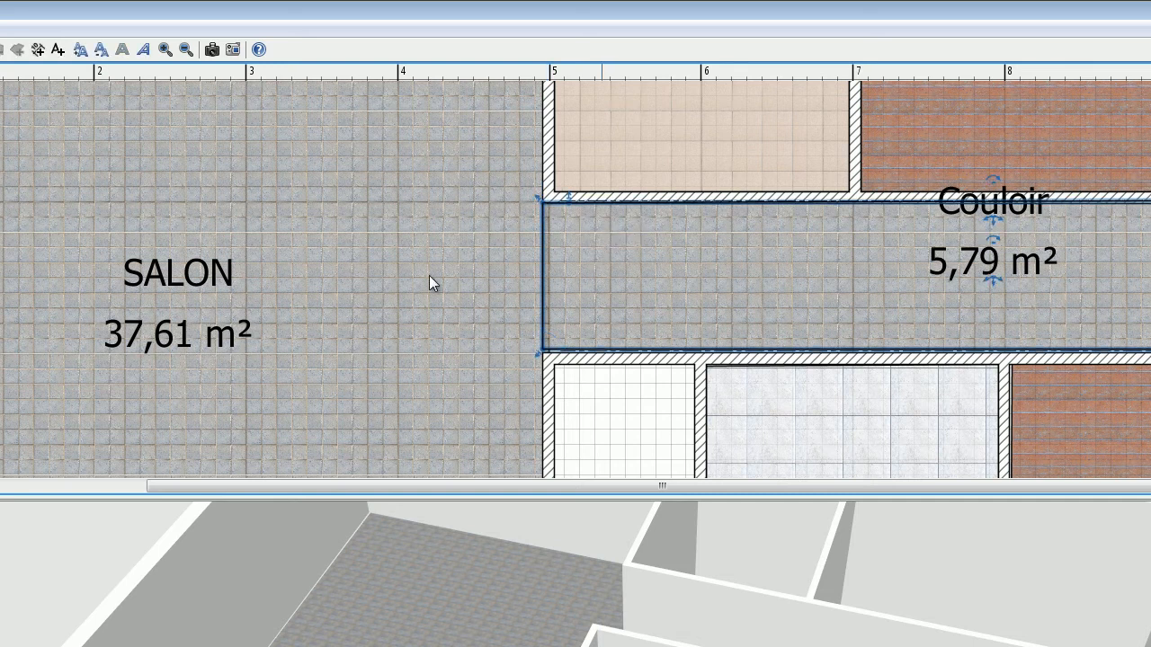
left_click(186, 49)
left_click(186, 50)
left_click(186, 50)
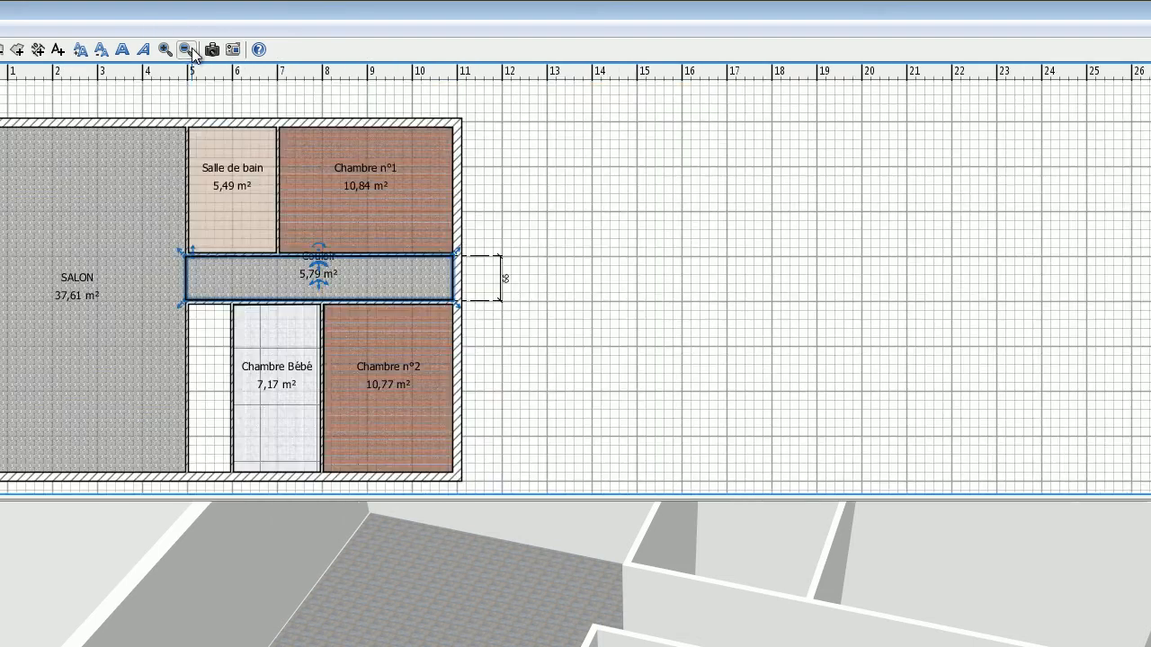
left_click(580, 362)
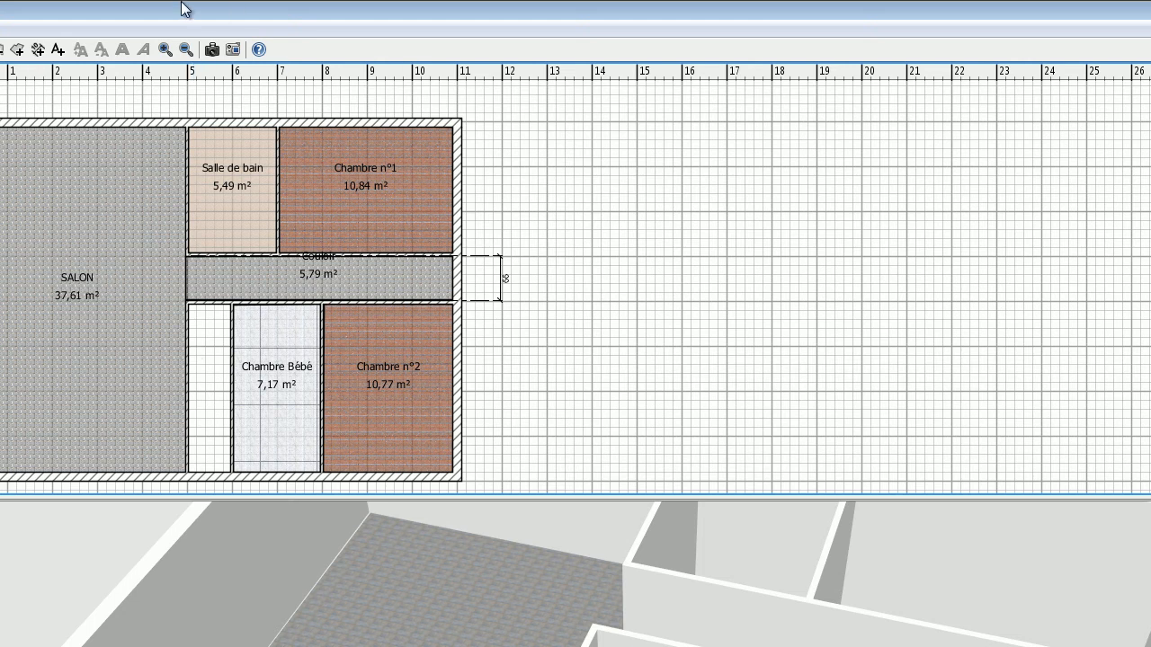
Add the text "REZ DE CHAUSSE" above the salon's upper wall, and return to selection mode
left_click(57, 50)
left_click(625, 504)
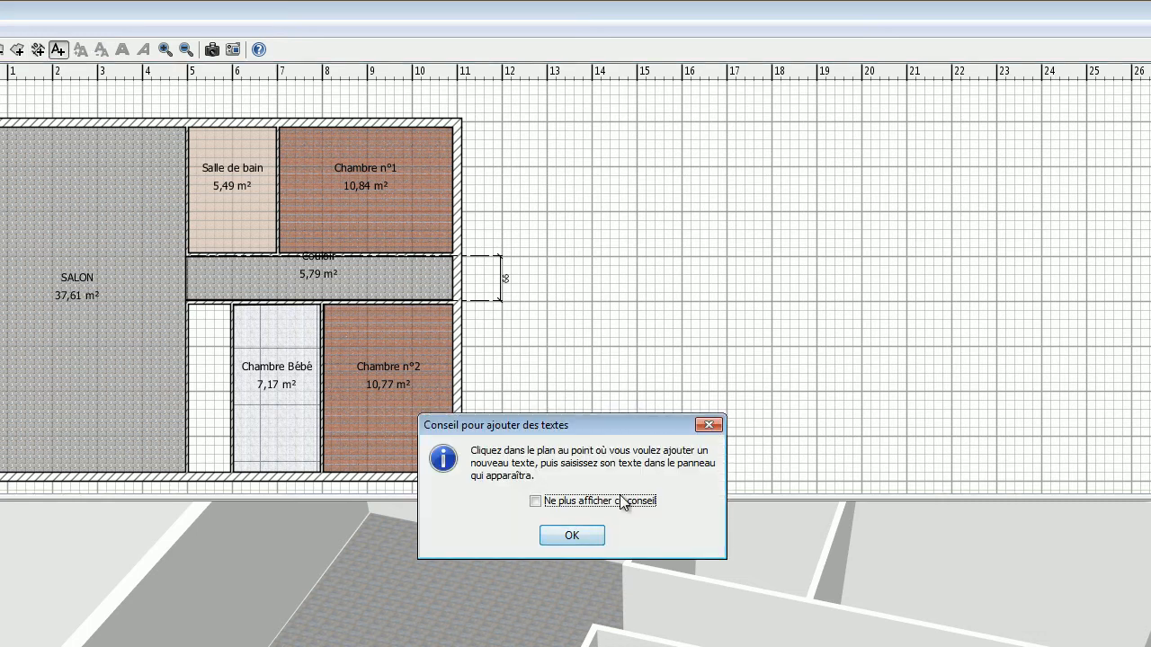
left_click(583, 539)
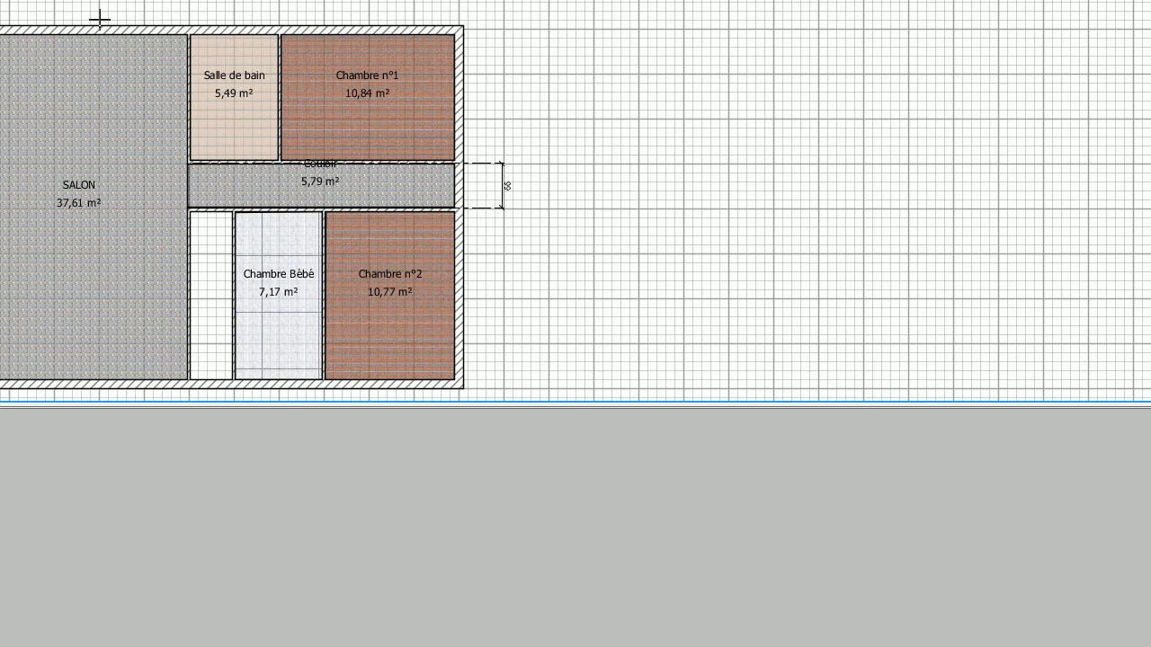
left_click(204, 198)
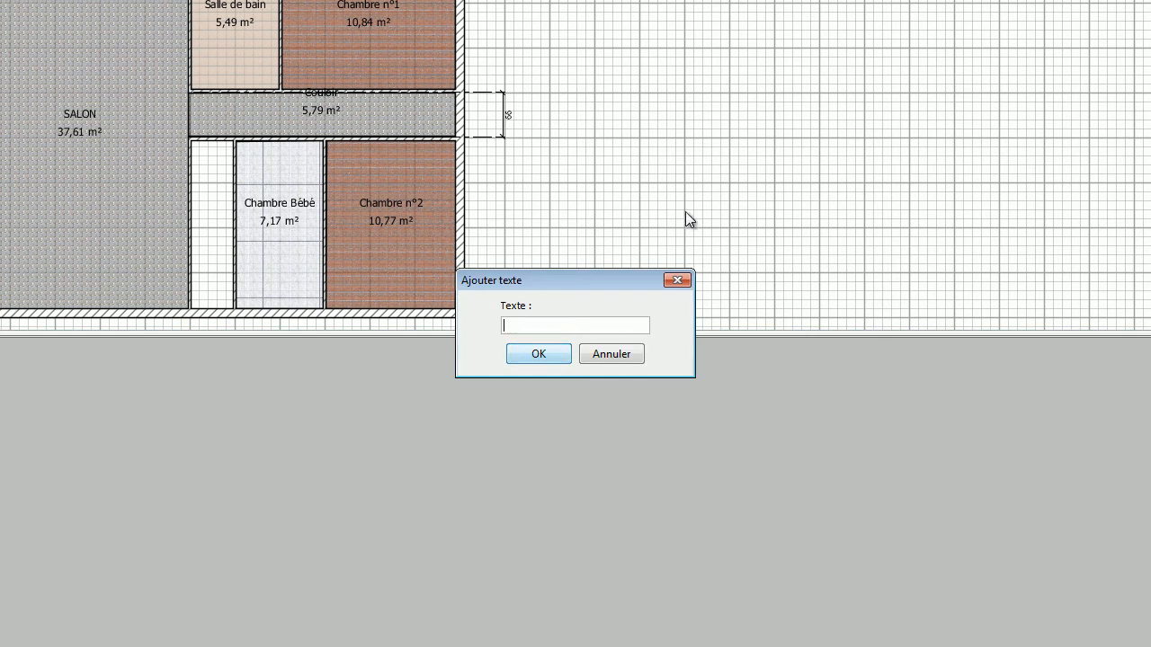
type("REZ DE CHAUSSE")
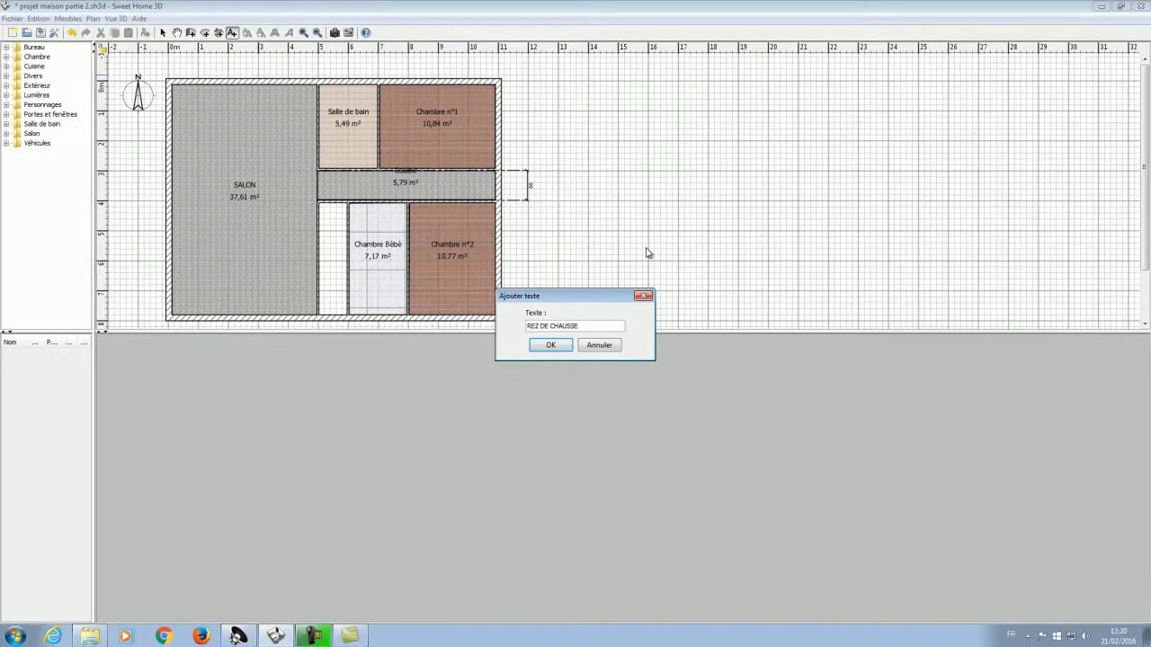
left_click(551, 345)
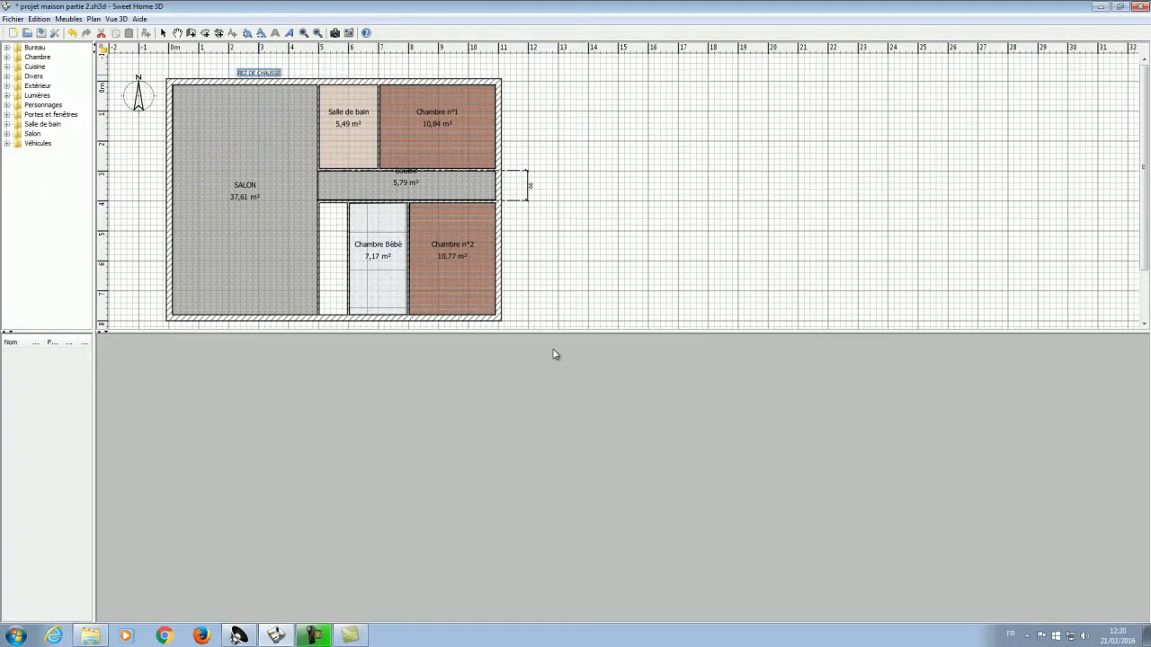
left_click(373, 63)
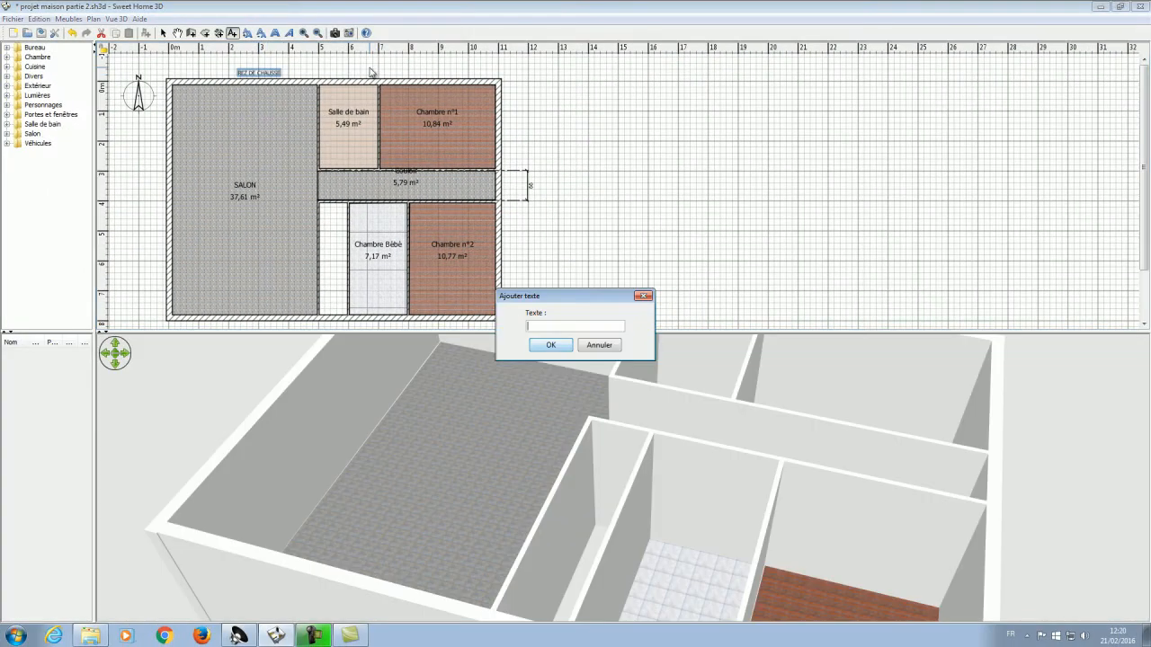
left_click(600, 345)
left_click(163, 34)
left_click(189, 64)
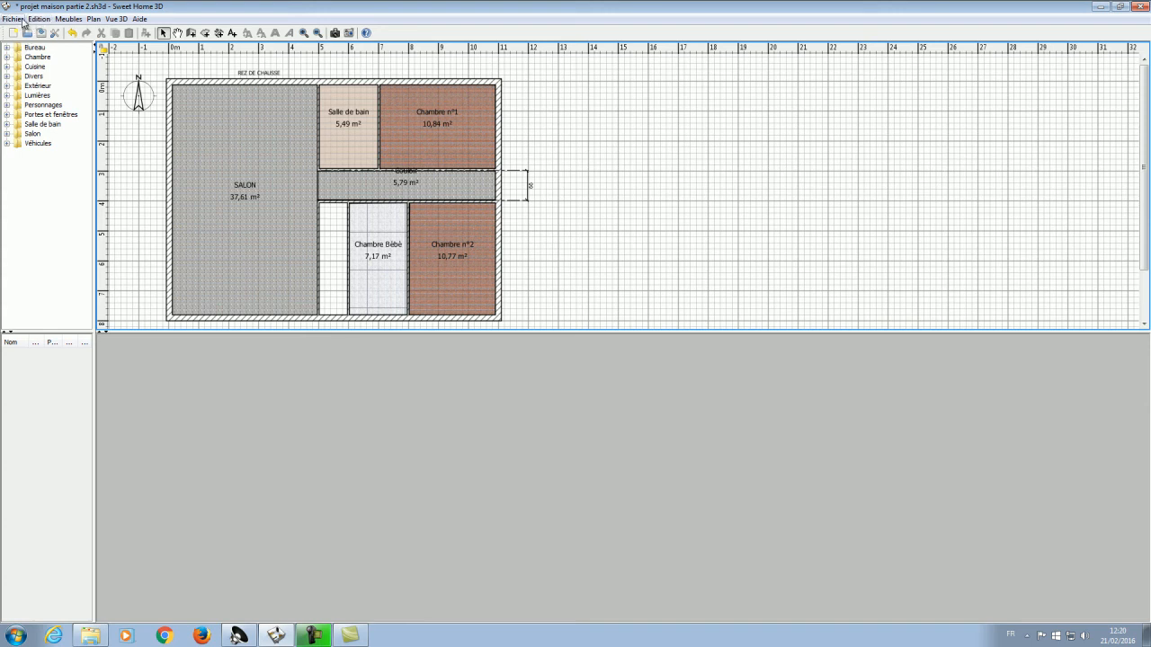
Start saving the project under a new name and create a folder named "Technologie" inside "CI_Structure ossature bois"
left_click(22, 22)
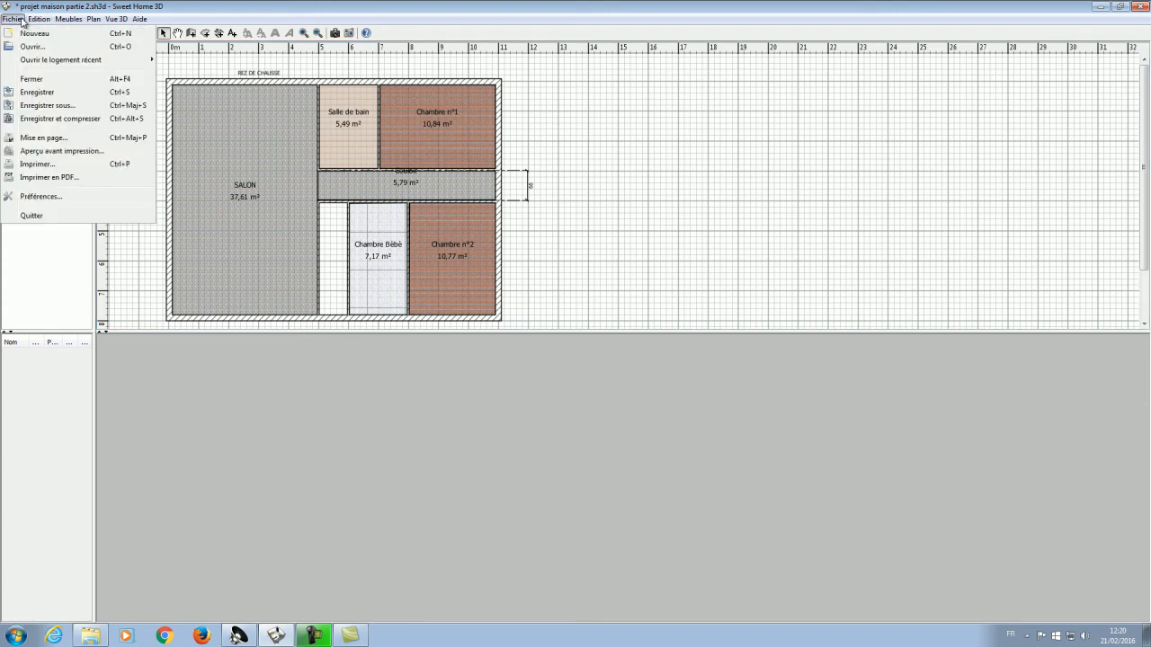
left_click(64, 110)
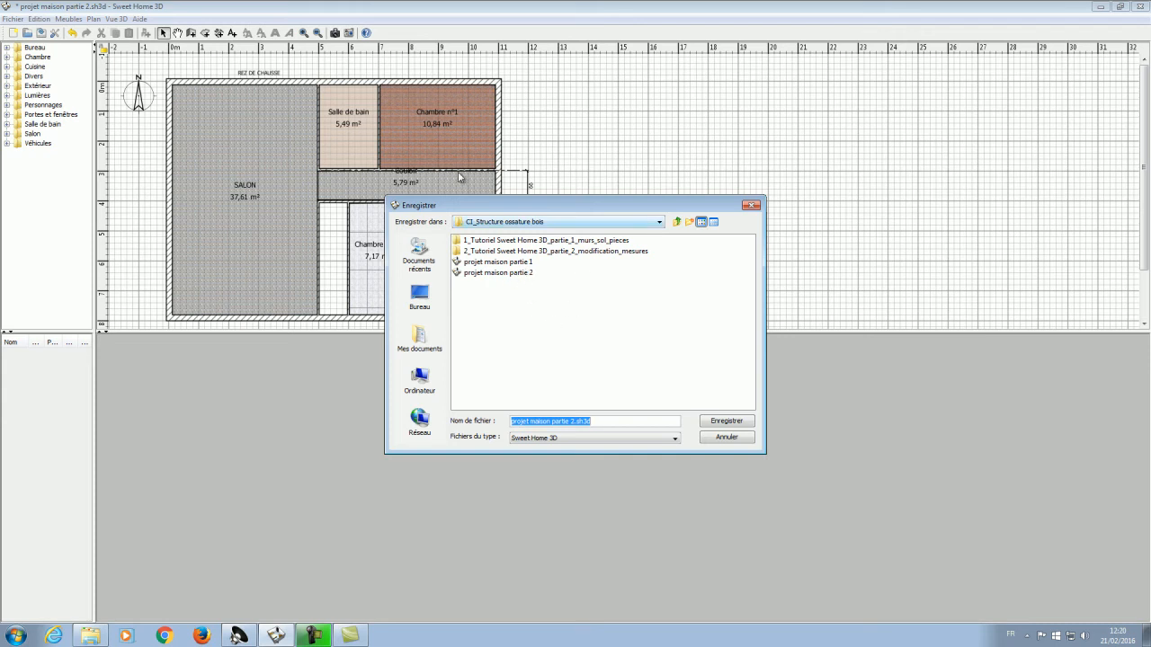
left_click(689, 223)
type("Technologie")
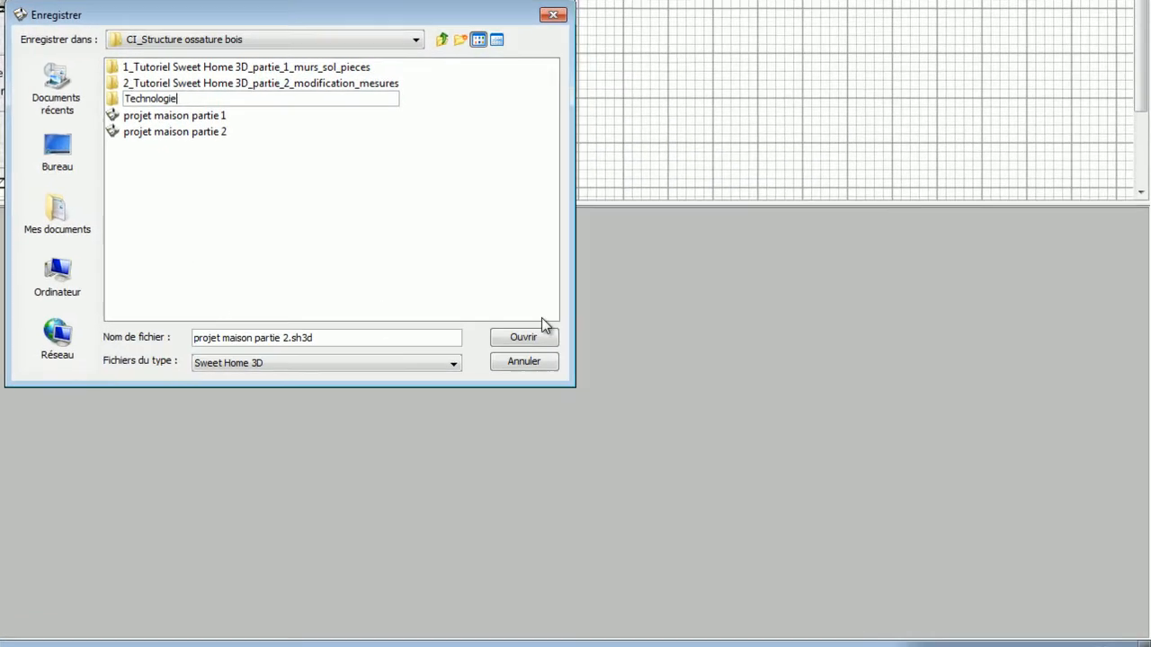
key("Return")
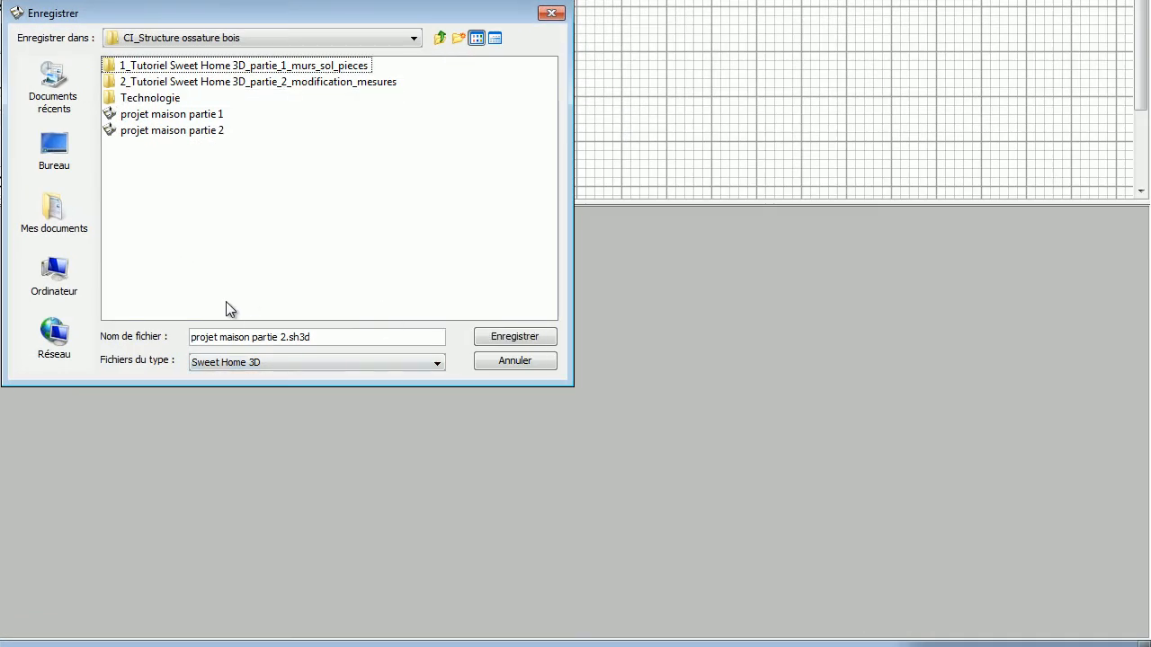
Browse through Mes documents and Technologie to the "techno 5" folder as a save location, and leave without saving
left_click(55, 214)
double_click(142, 83)
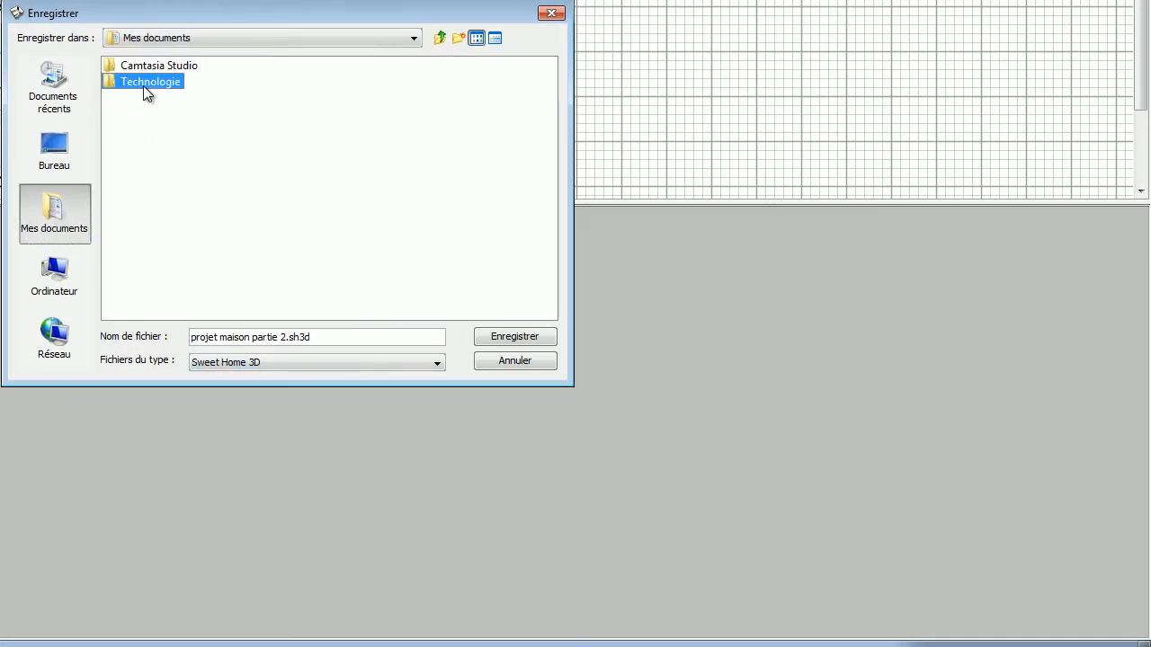
left_click(145, 68)
double_click(145, 69)
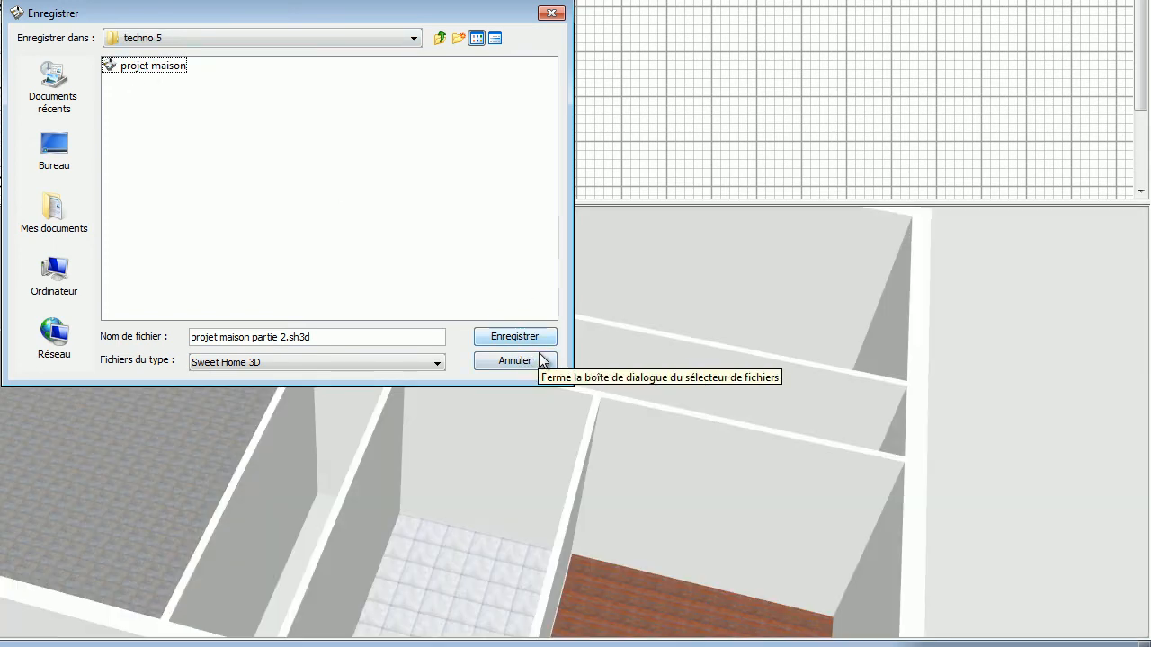
left_click(530, 361)
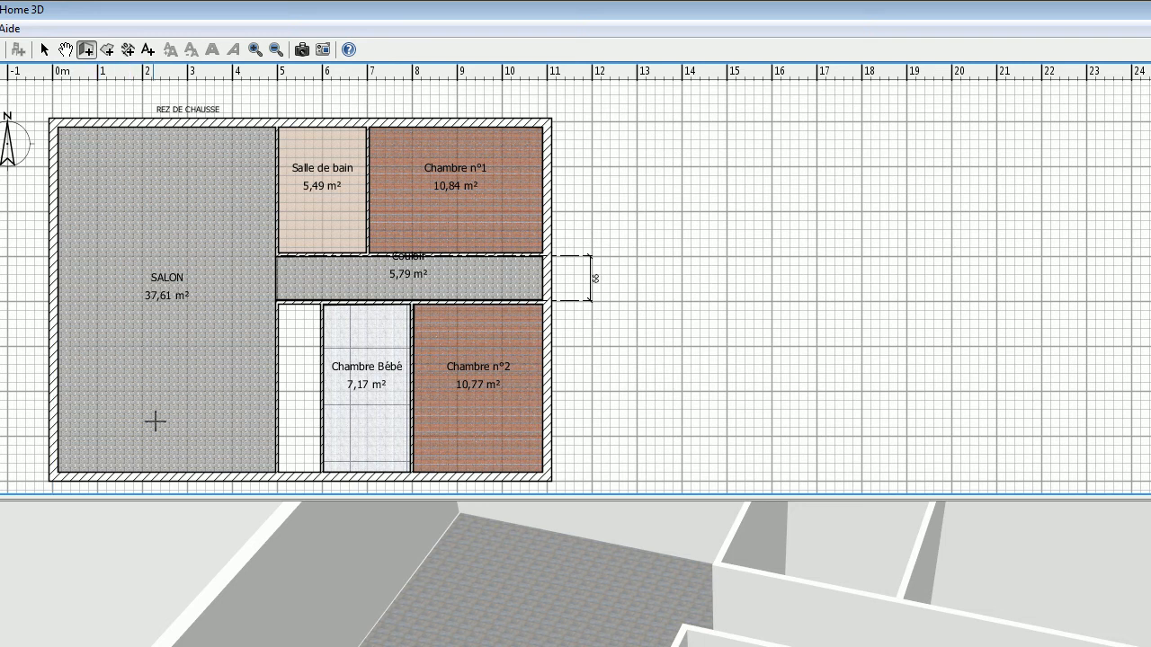
Draw two partition walls in the salon: a horizontal one about 188 cm long from the left wall, a vertical one about 179 cm from the lower wall
left_click(57, 347)
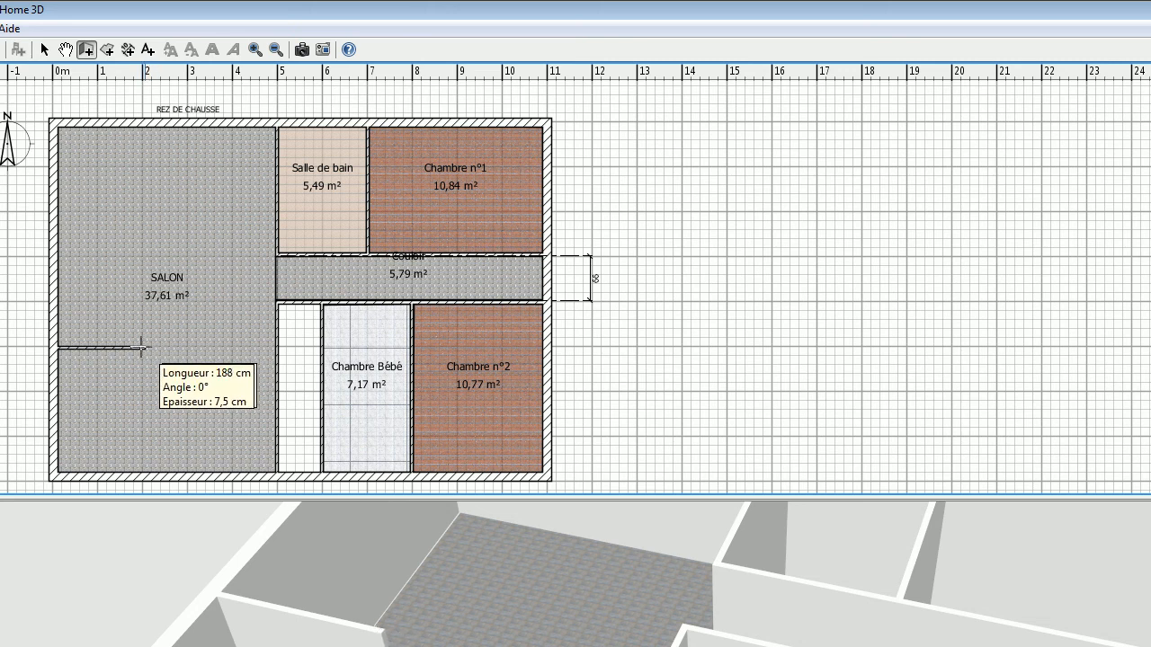
left_click(142, 347)
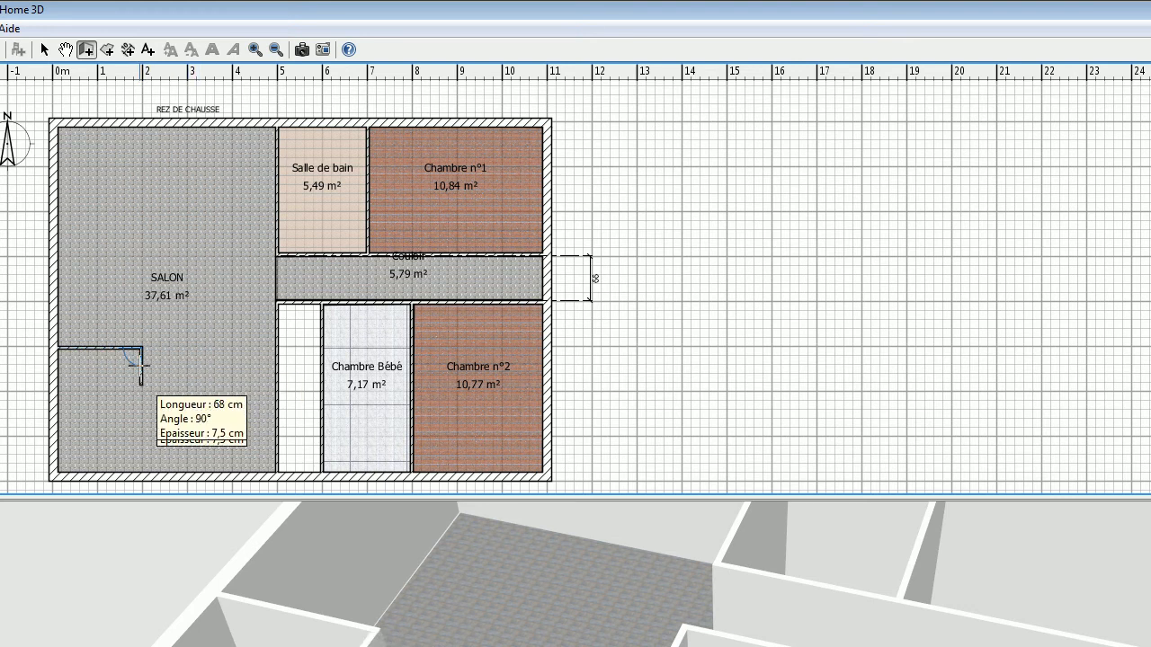
key("Escape")
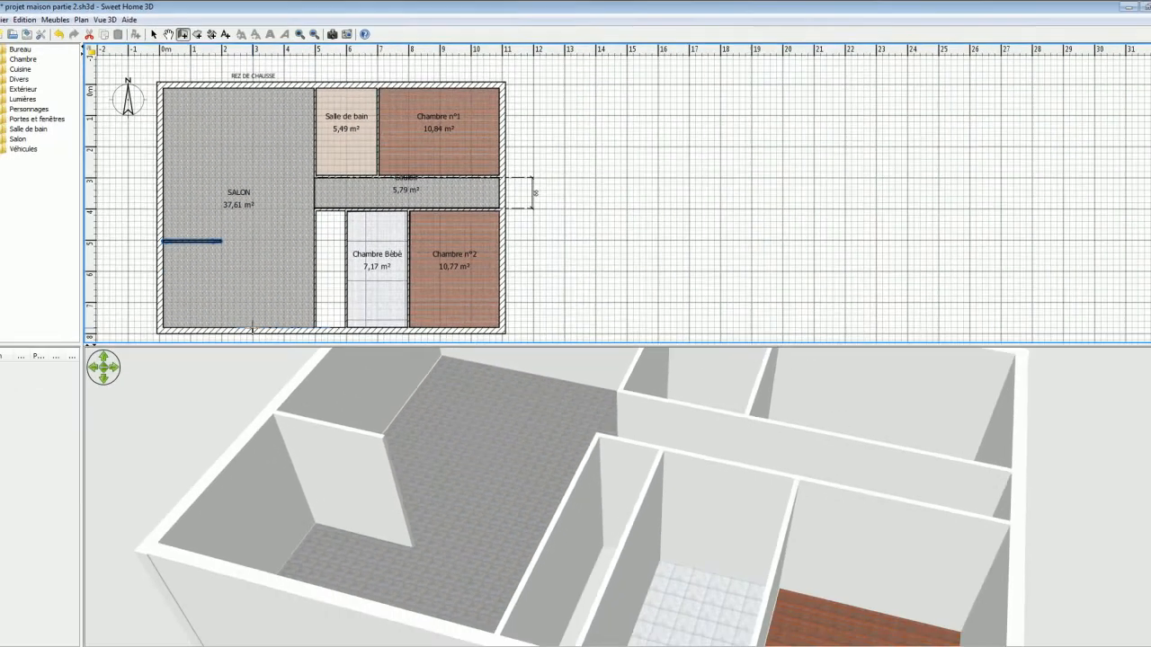
left_click(186, 469)
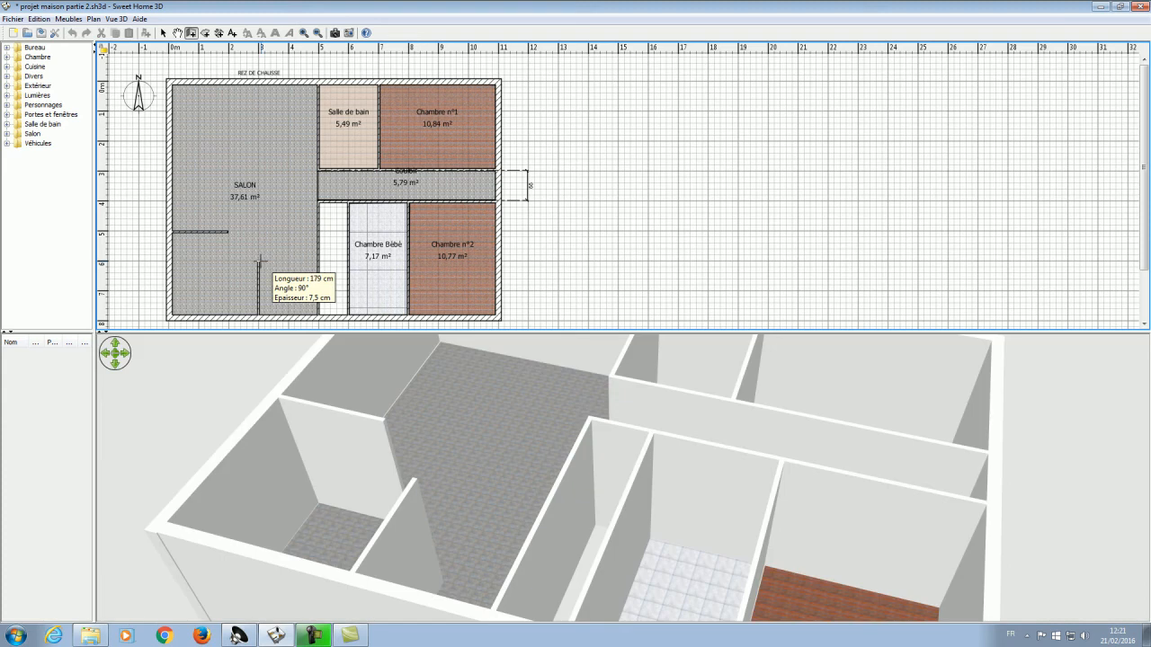
double_click(259, 261)
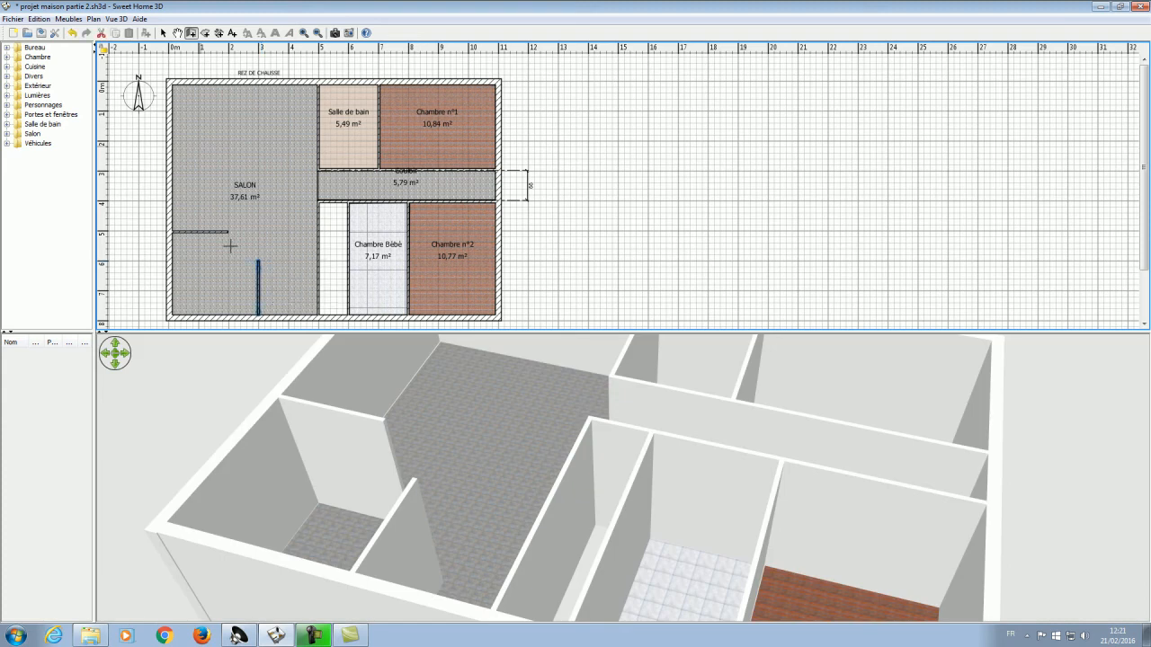
Set the height of both the horizontal and the vertical salon partition walls to 100 cm
left_click(164, 33)
double_click(217, 232)
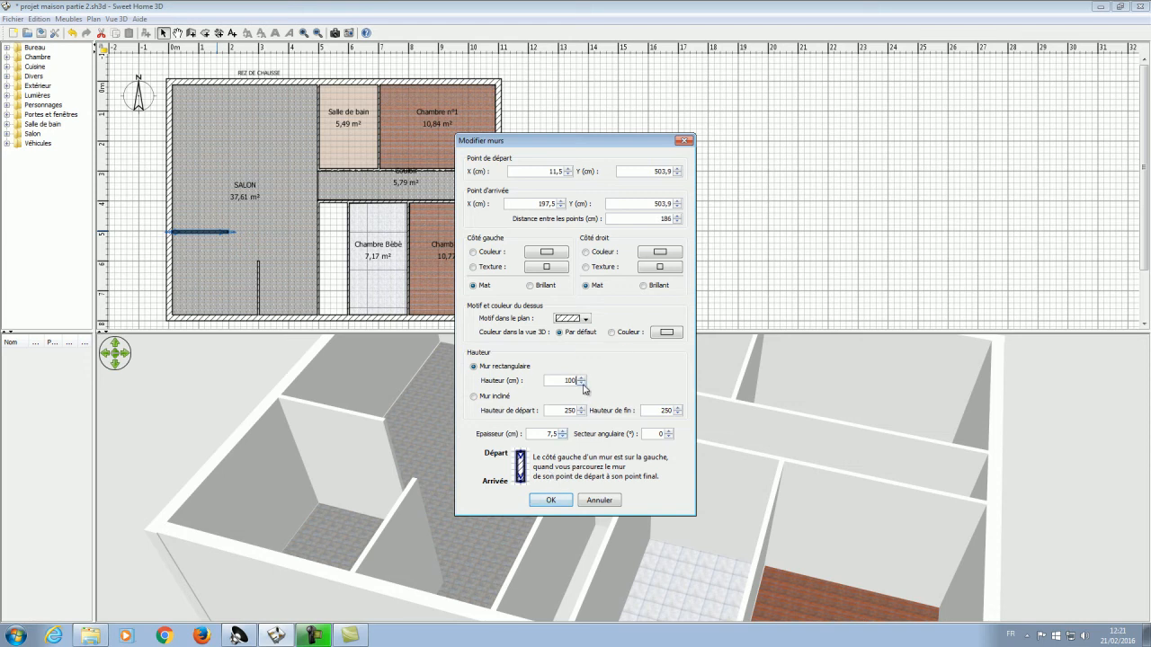
left_click(550, 501)
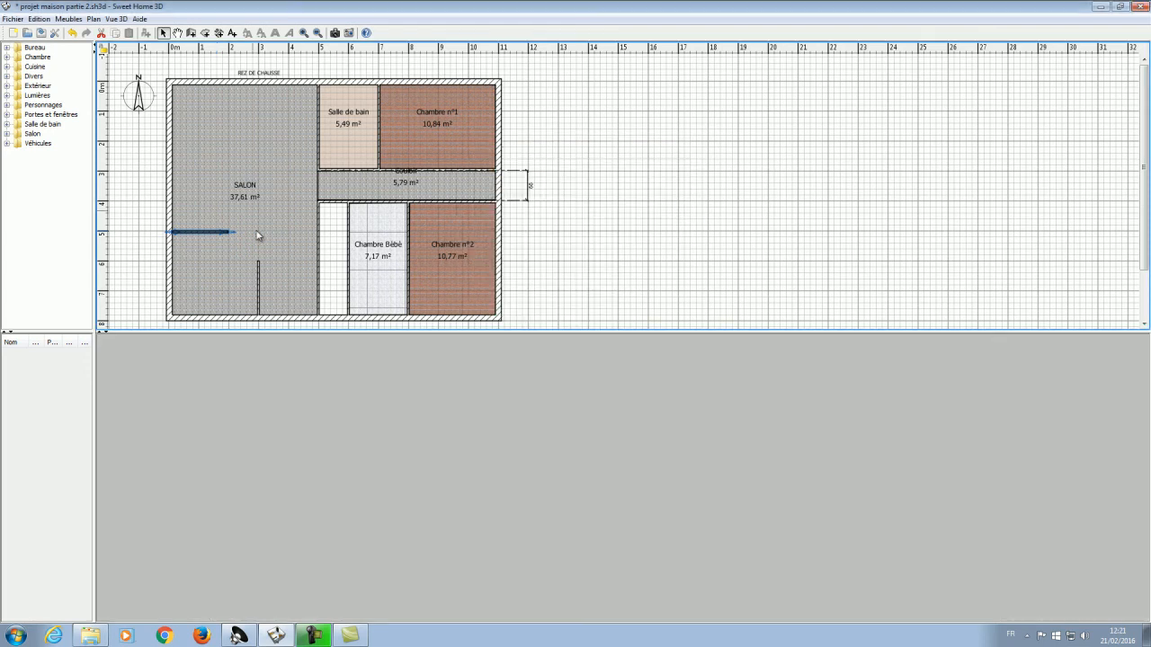
double_click(260, 270)
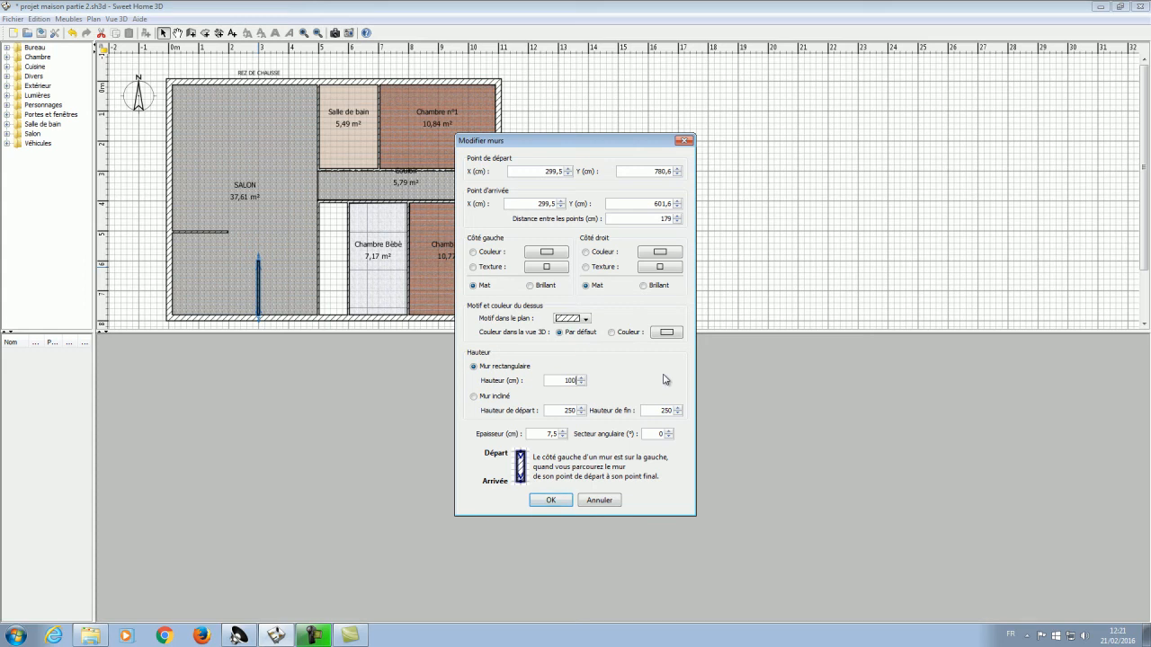
left_click(568, 500)
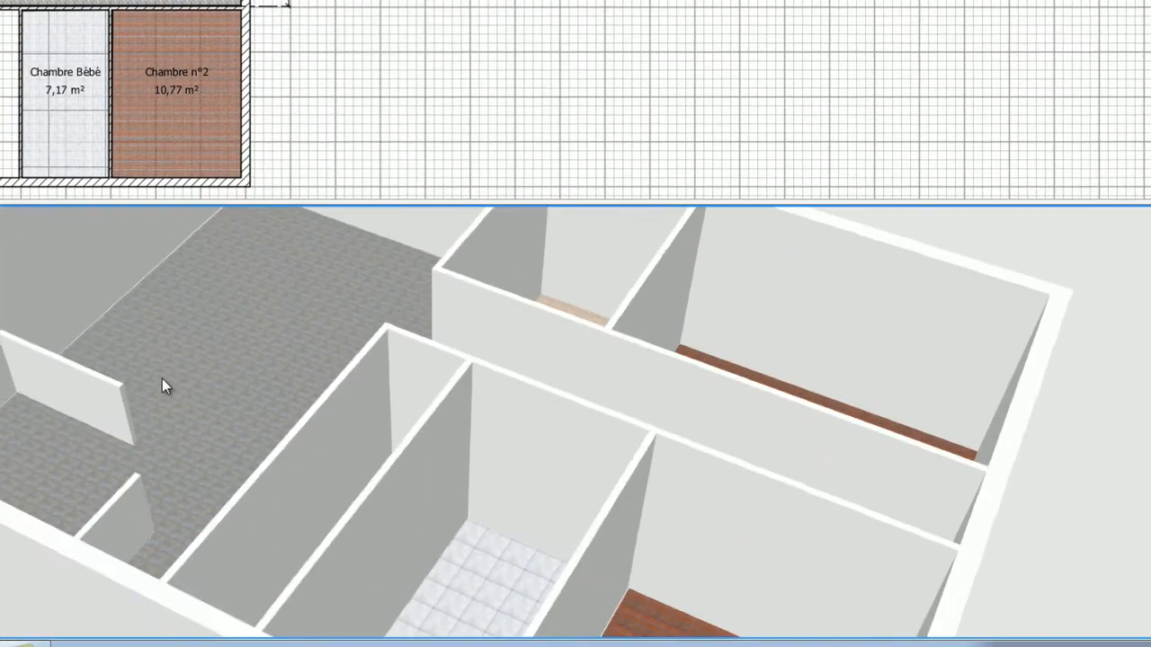
left_click_drag(162, 379, 185, 382)
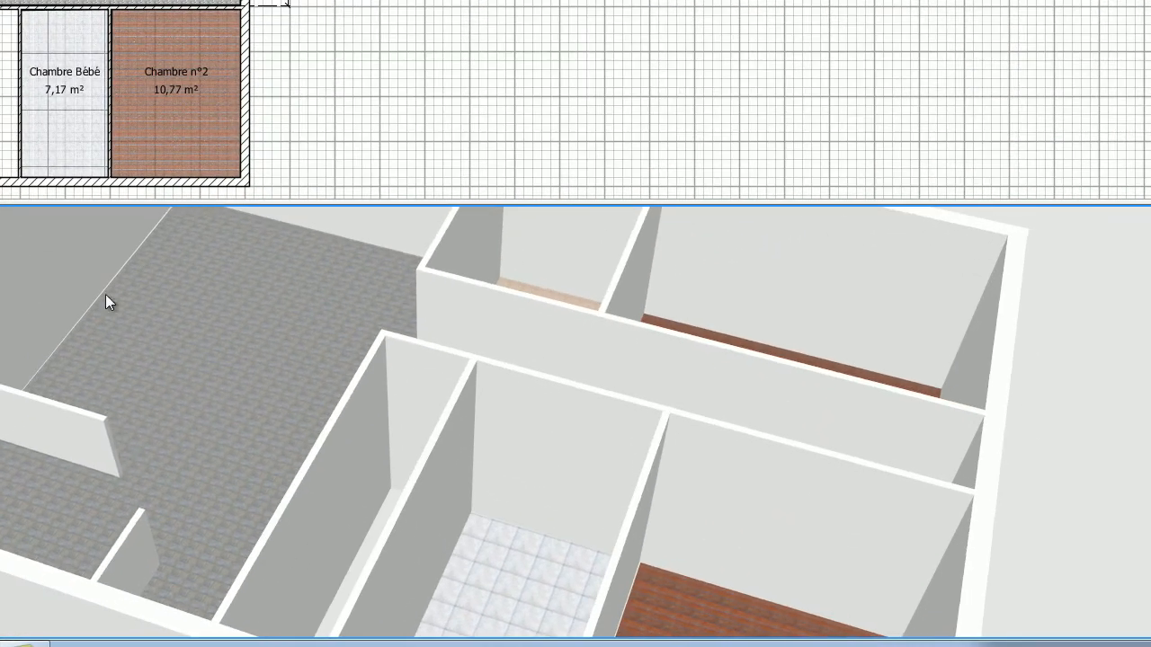
left_click(575, 101)
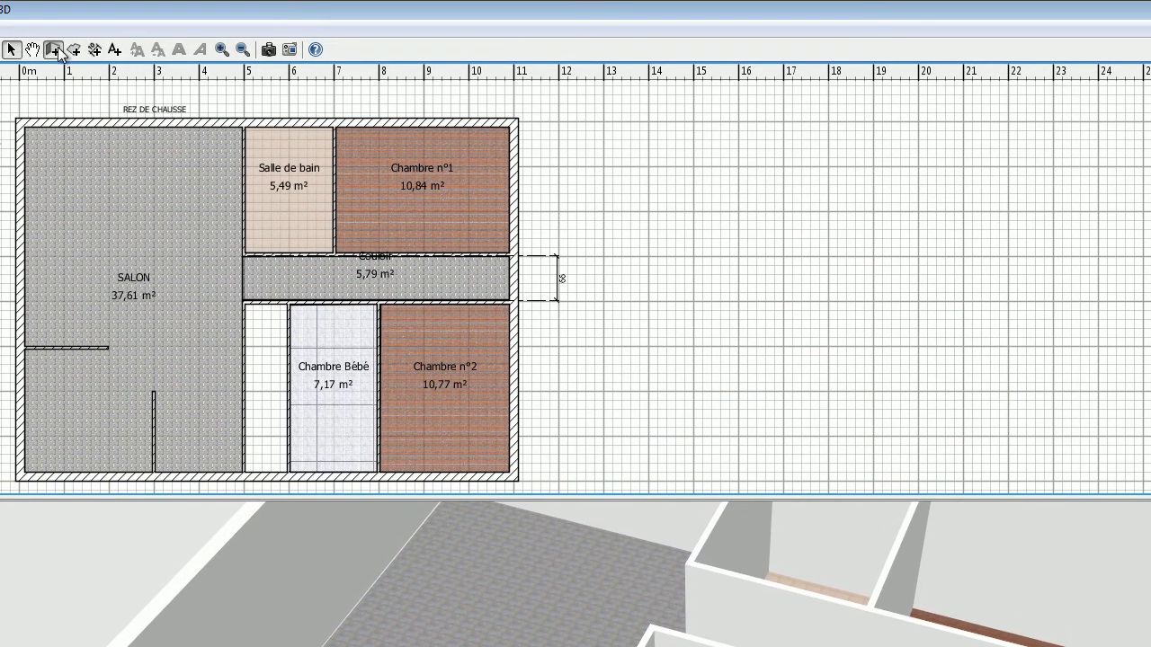
Draw a vertical wall 20 cm long across the free end of the horizontal salon partition, and return to selection mode
left_click(57, 48)
left_click(108, 343)
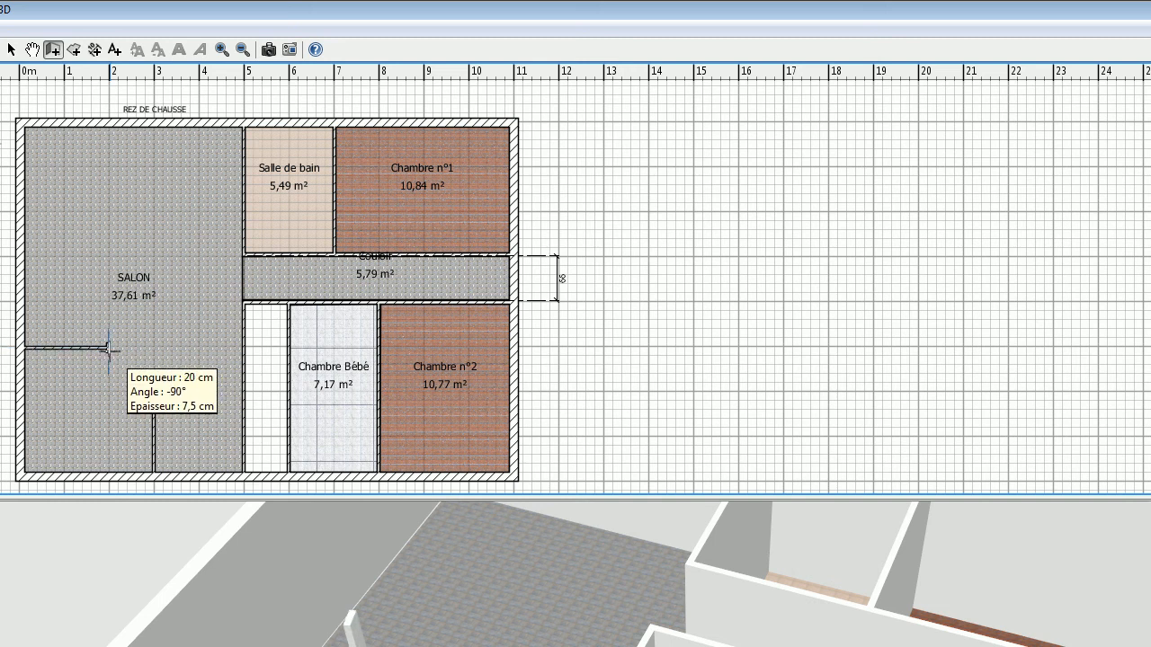
double_click(108, 345)
left_click(108, 347)
key("Escape")
left_click(221, 49)
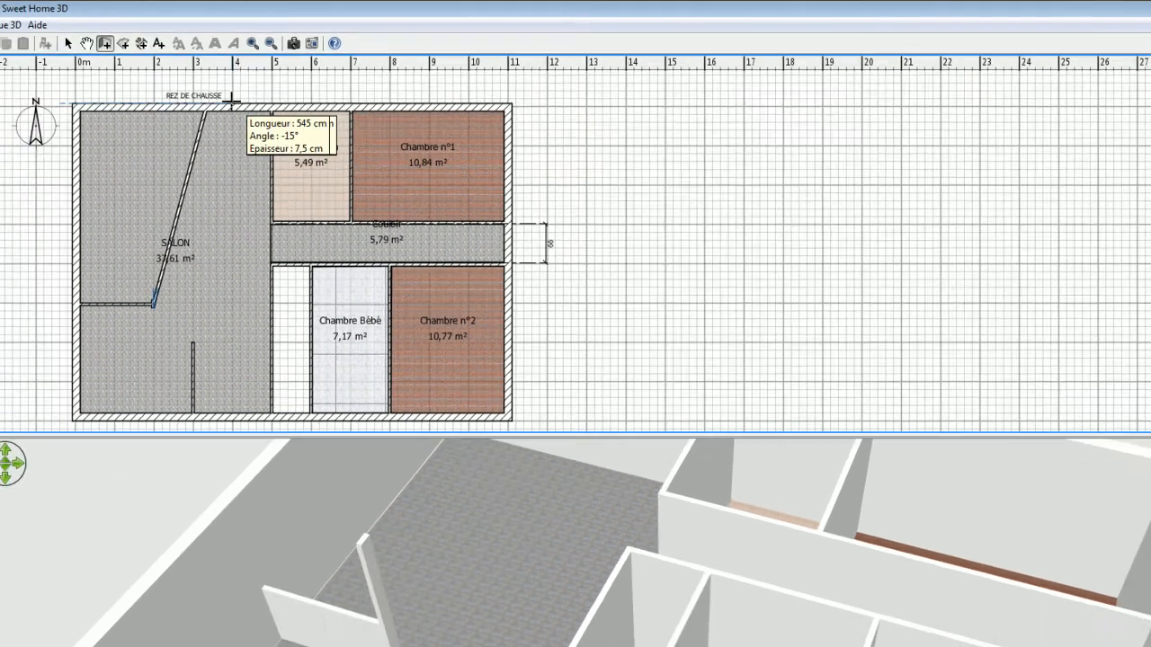
left_click(304, 33)
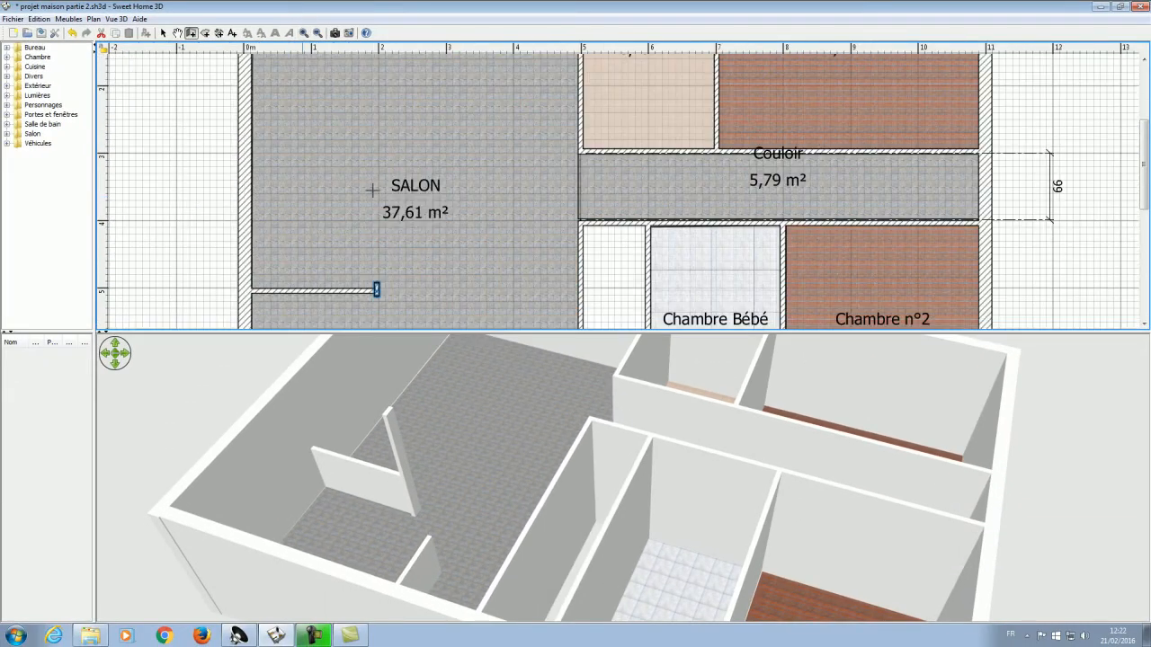
scroll(360, 193, "down", 5)
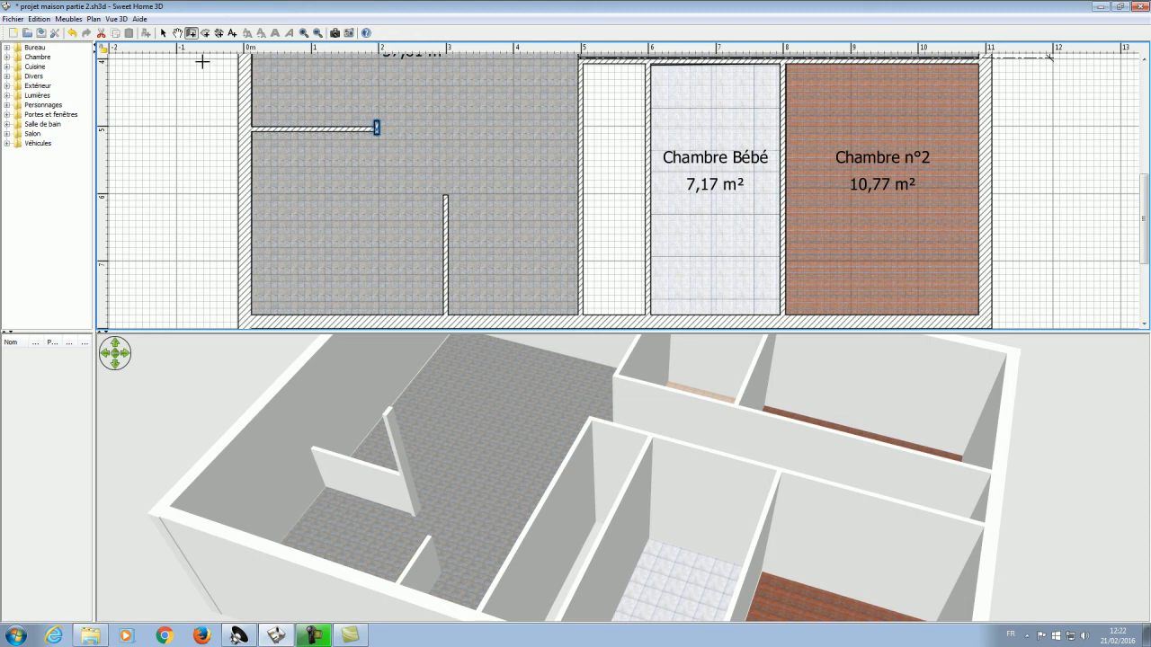
left_click(164, 33)
double_click(377, 129)
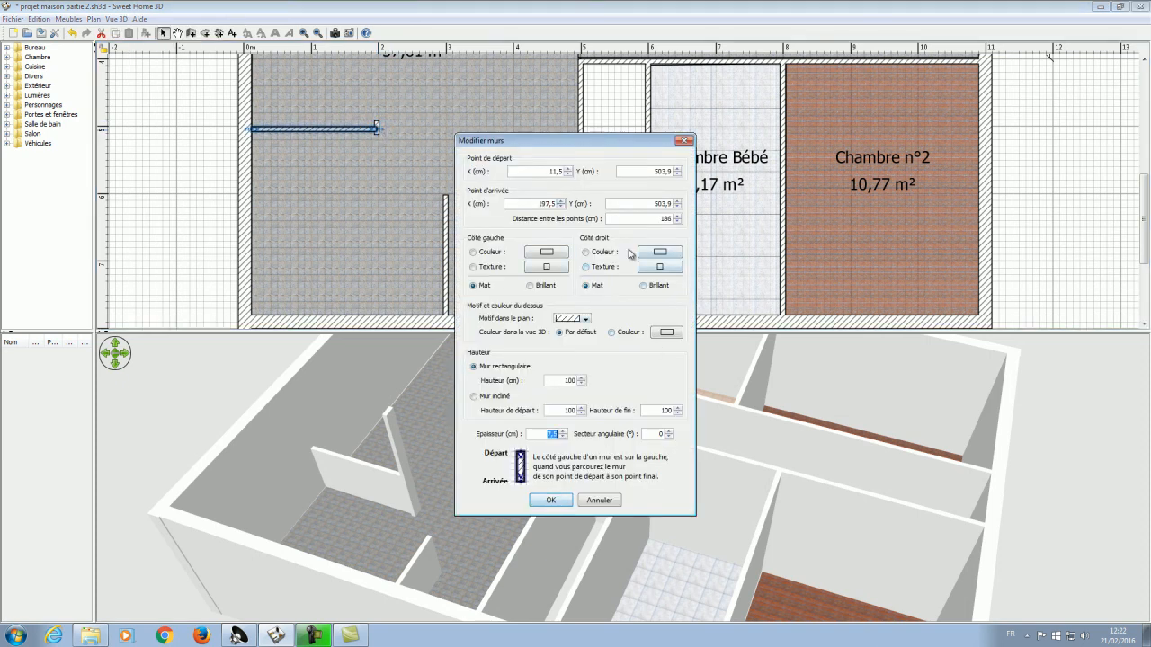
left_click(665, 217)
left_click(603, 500)
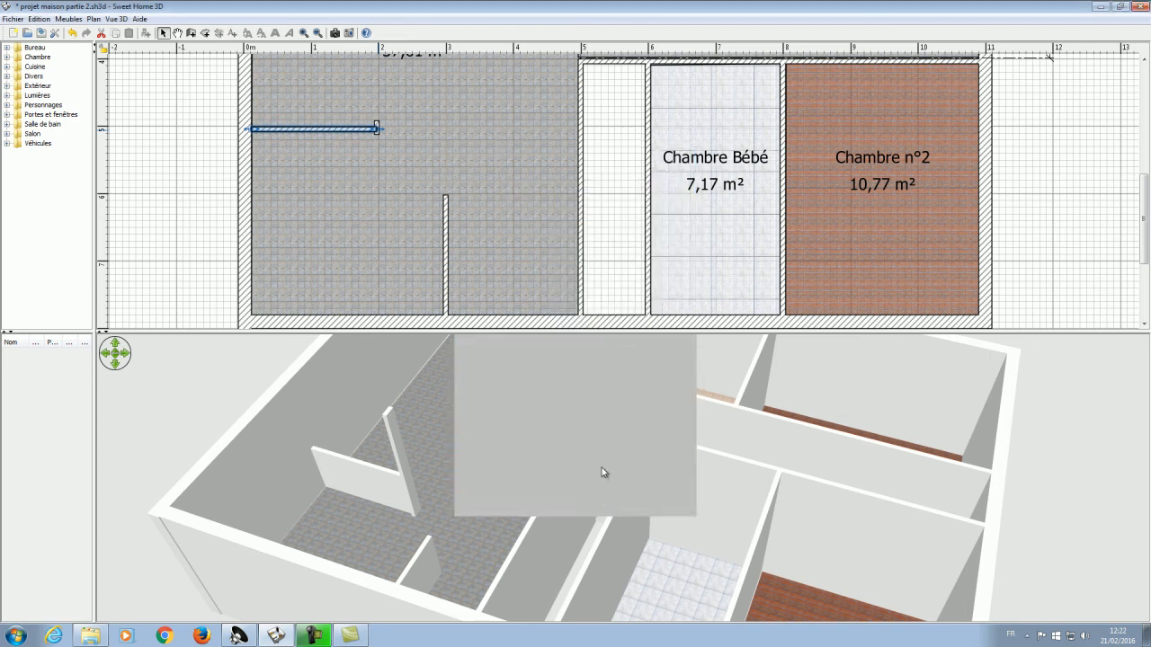
left_click(385, 159)
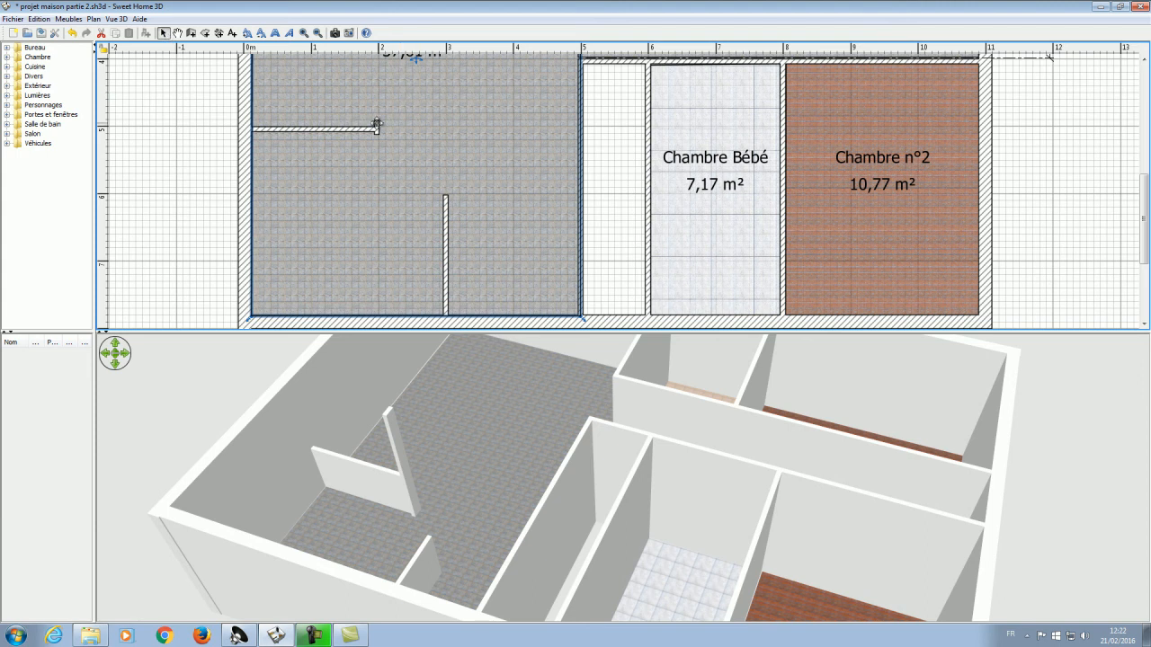
left_click(377, 126)
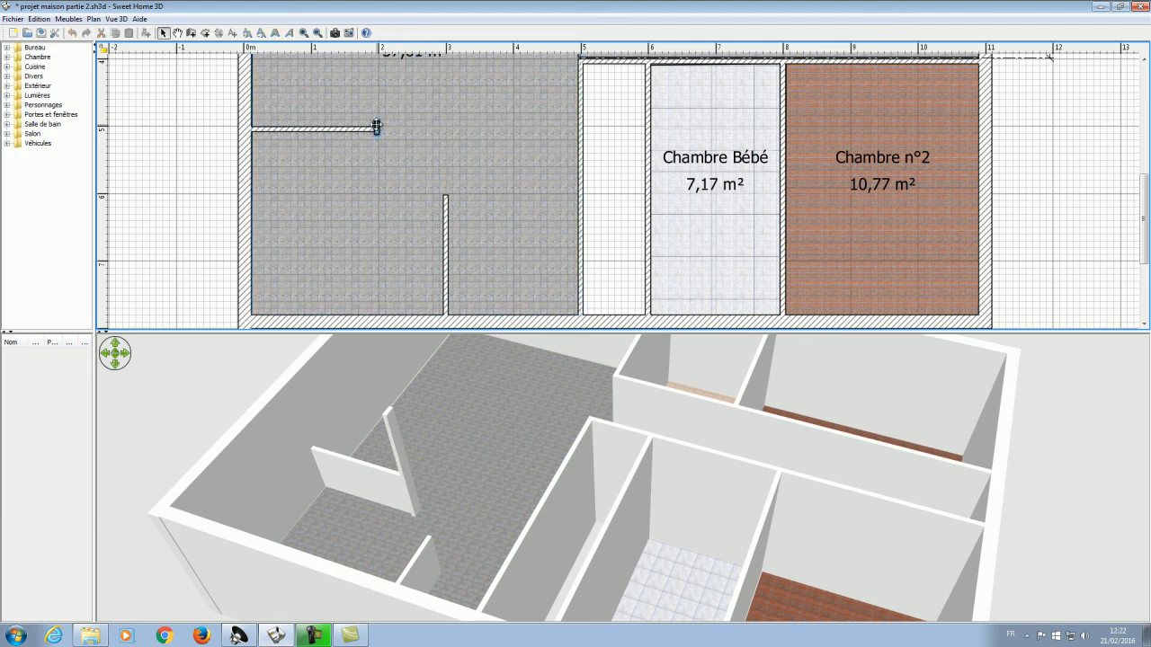
double_click(376, 125)
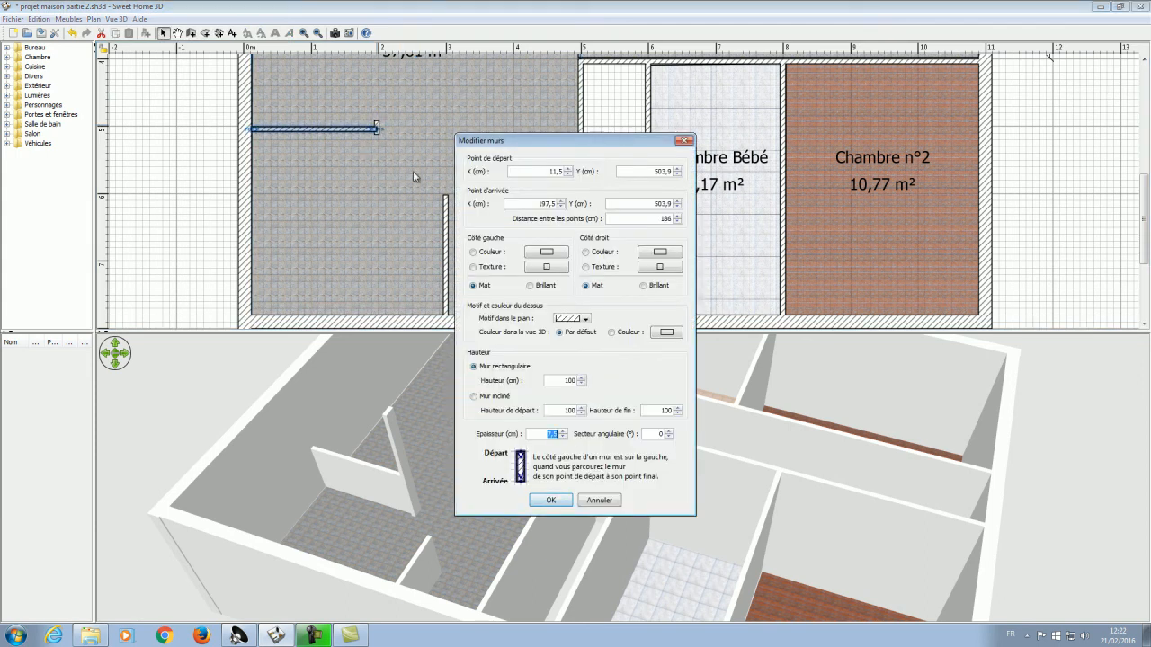
left_click(600, 500)
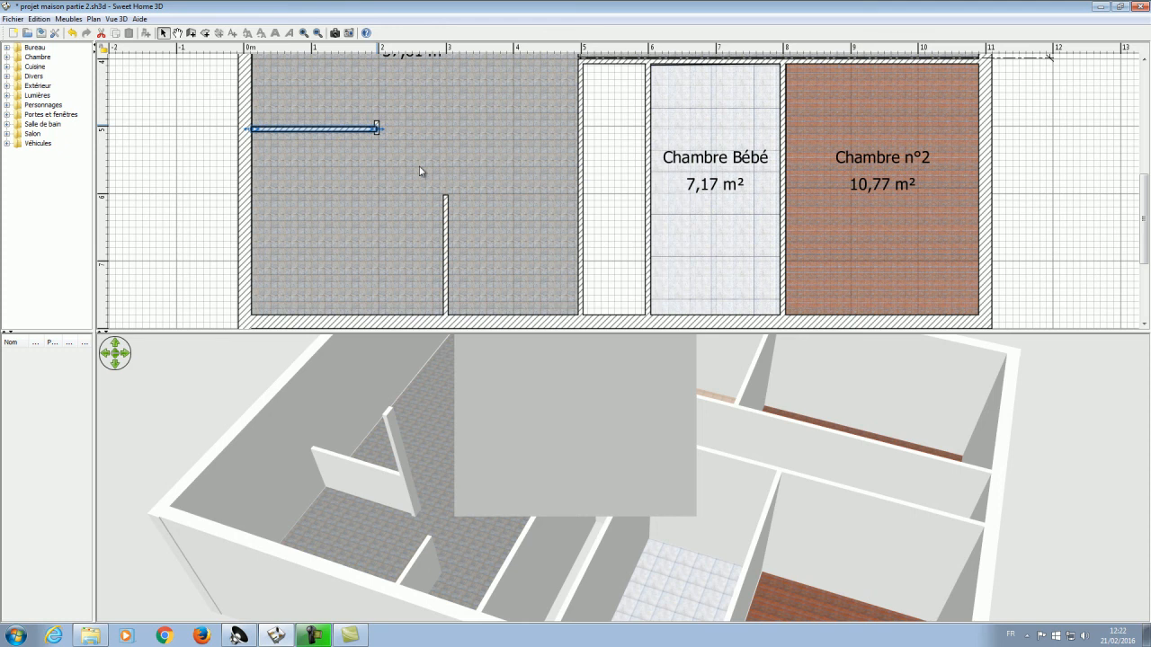
Set the thickness of the short wall at the end of the horizontal partition to 20 cm to form a square pillar
double_click(378, 124)
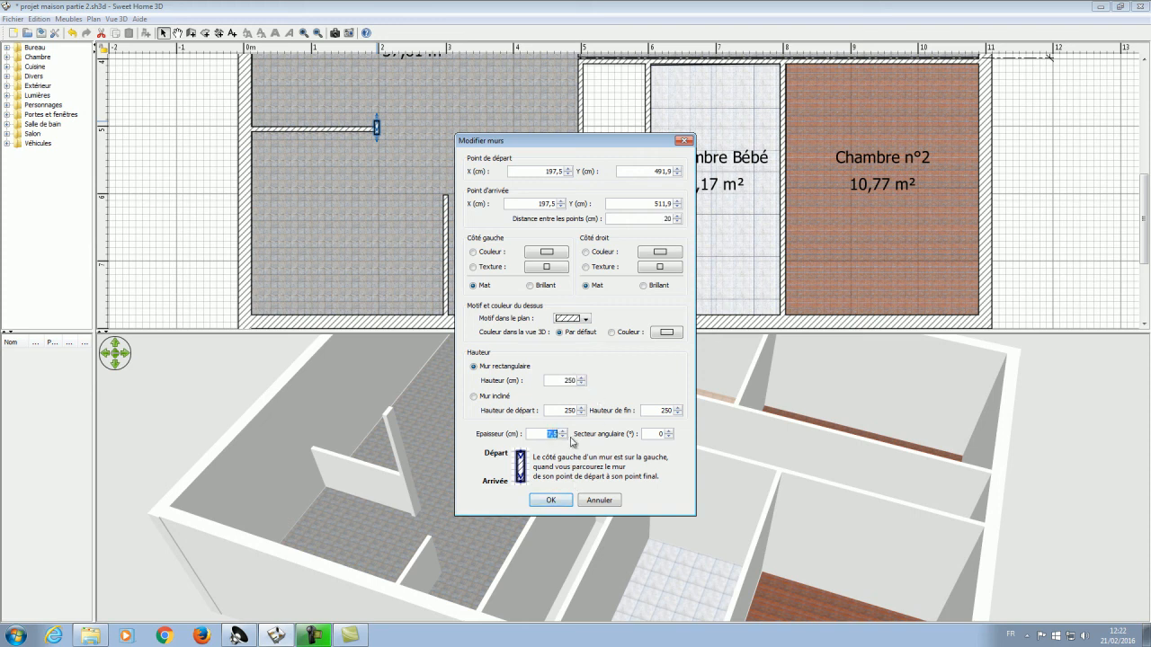
type("20")
left_click(547, 500)
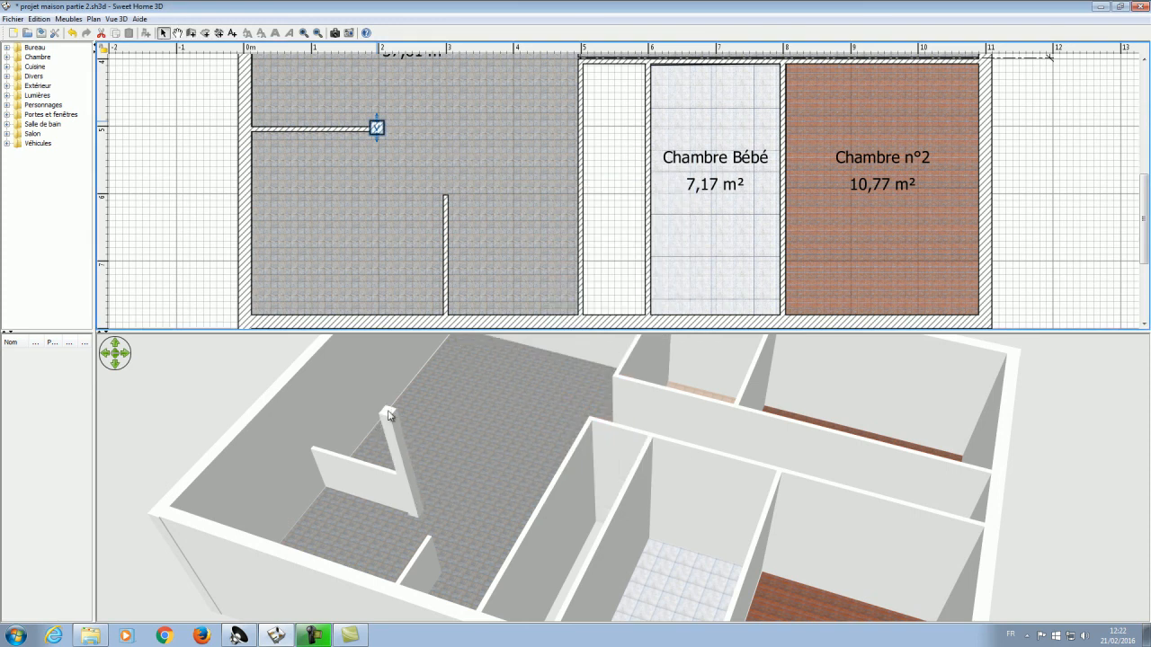
left_click(378, 160)
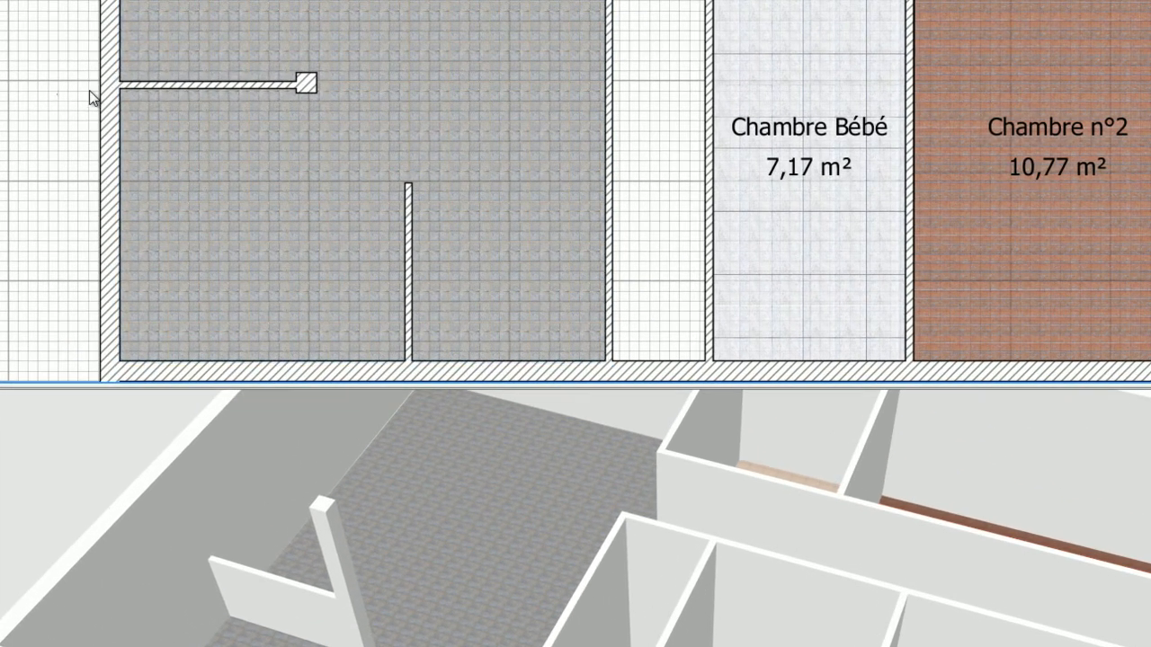
Move the square pillar slightly to the right so that it sits against the end of the horizontal partition
left_click(326, 95)
left_click_drag(310, 85, 322, 86)
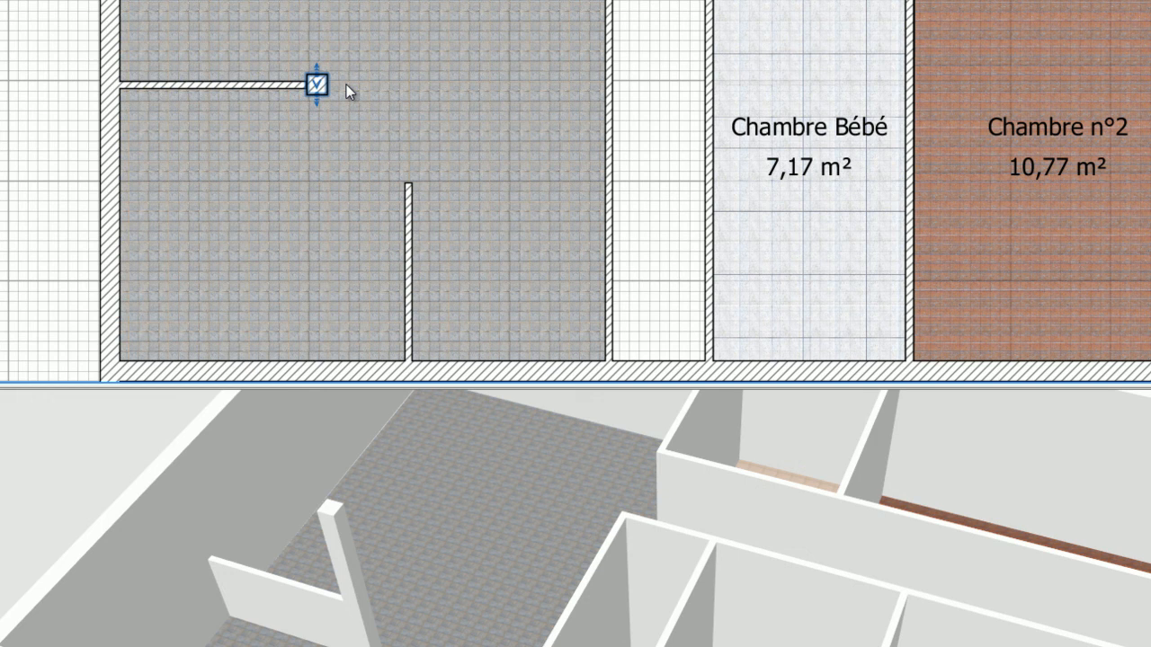
left_click(352, 83)
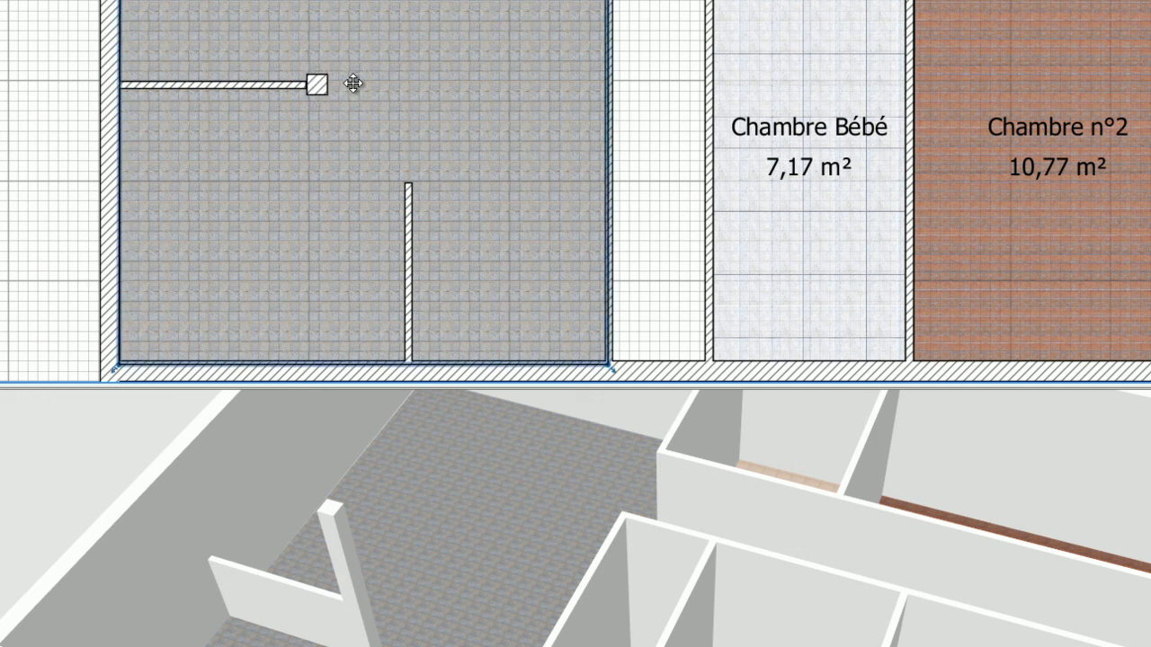
Duplicate the square pillar and place the copy at the upper end of the vertical salon partition
left_click(320, 86)
left_click_drag(320, 86, 409, 172, "ctrl")
left_click(369, 151)
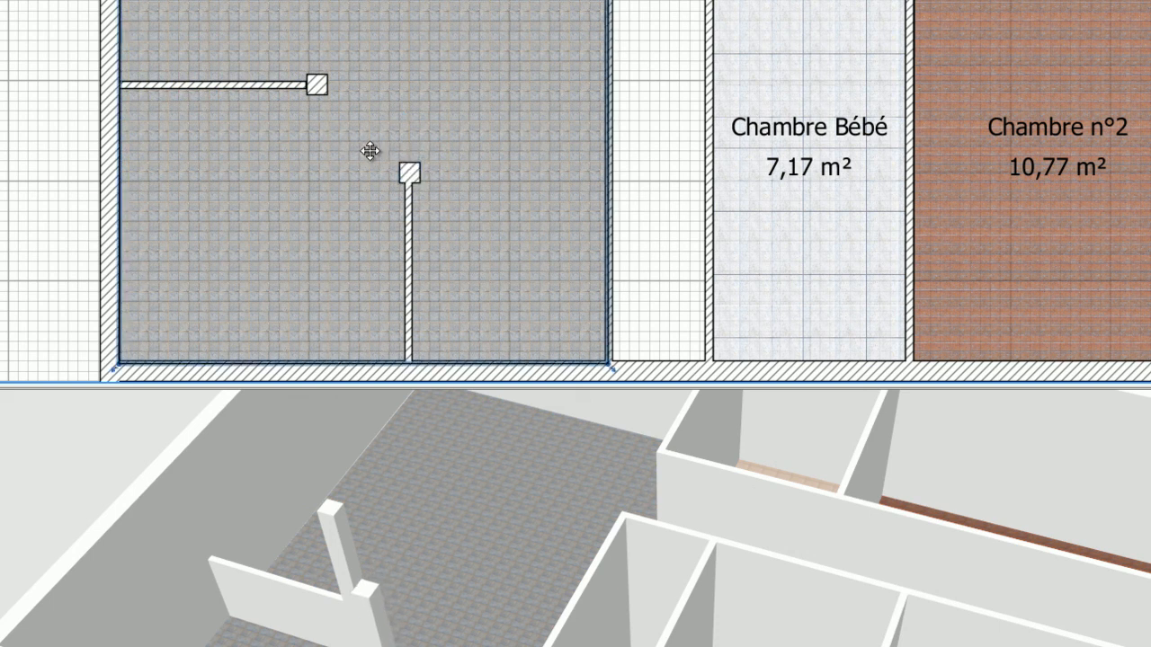
left_click_drag(441, 482, 255, 545)
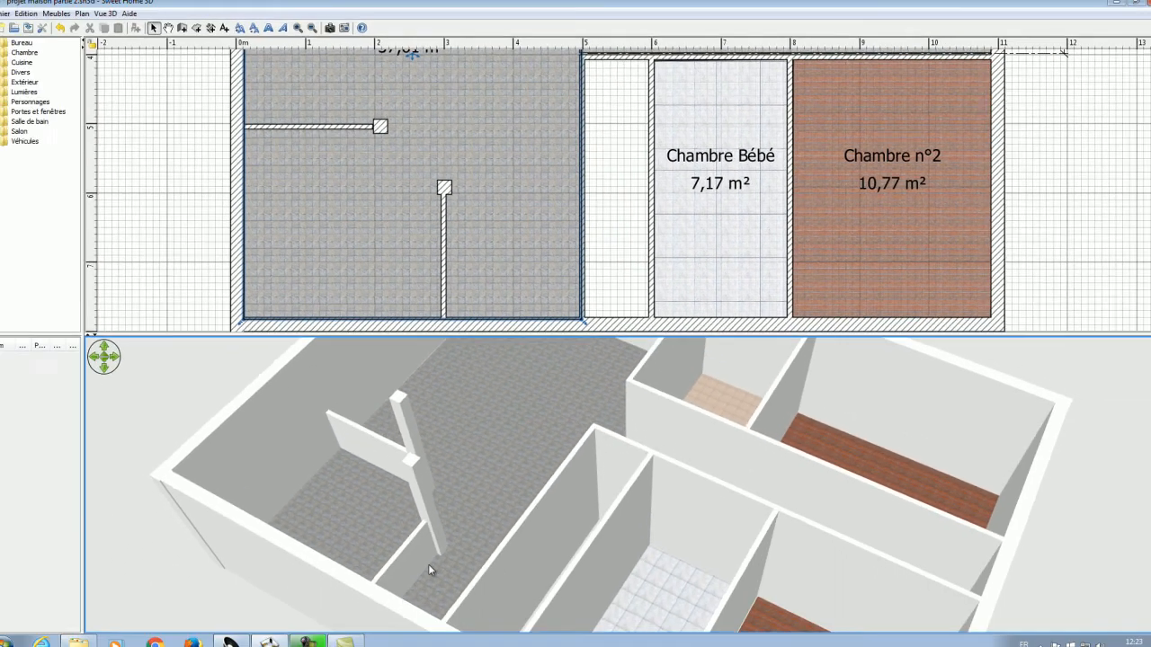
left_click_drag(428, 564, 519, 291)
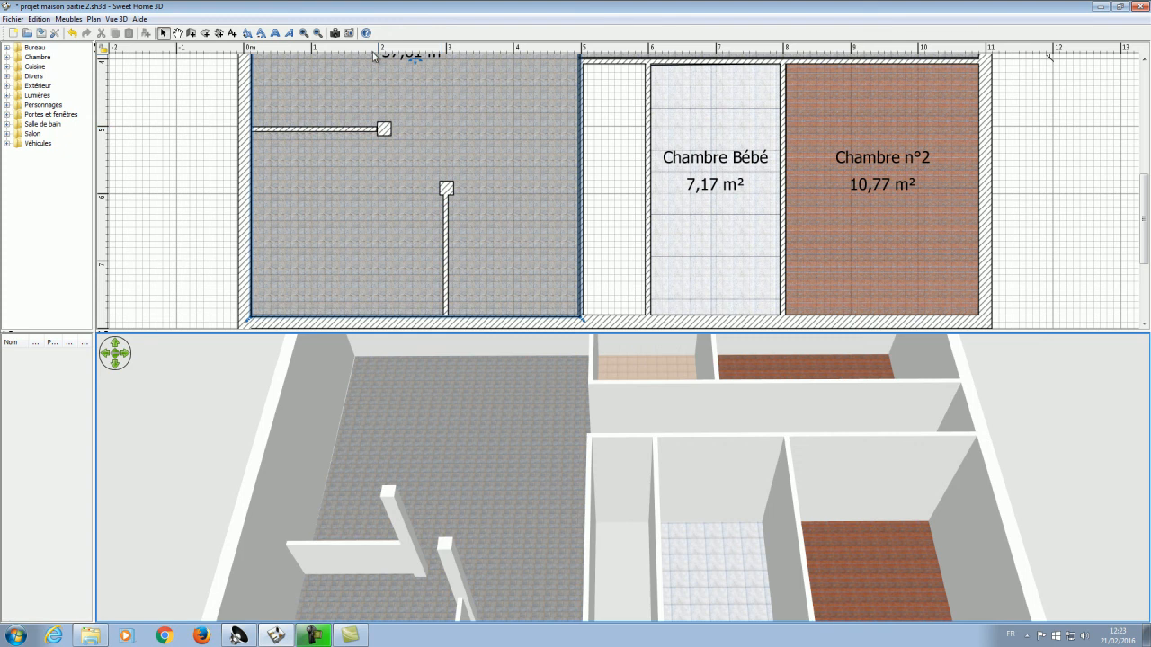
left_click(318, 33)
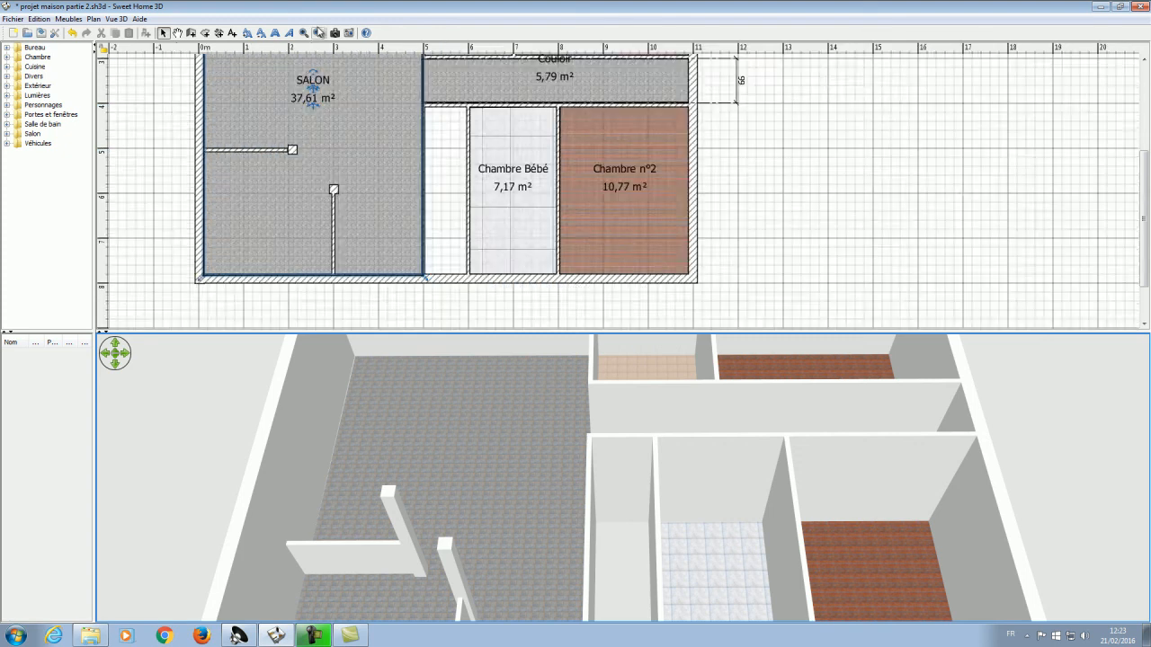